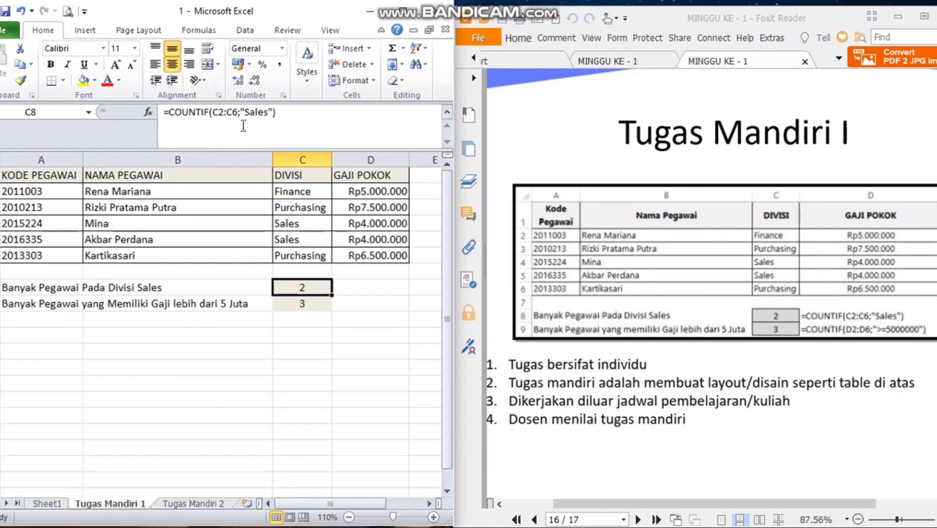
Step: Inspect the range and criteria arguments of the COUNTIF formula in C8 that counts Sales employees
click(229, 113)
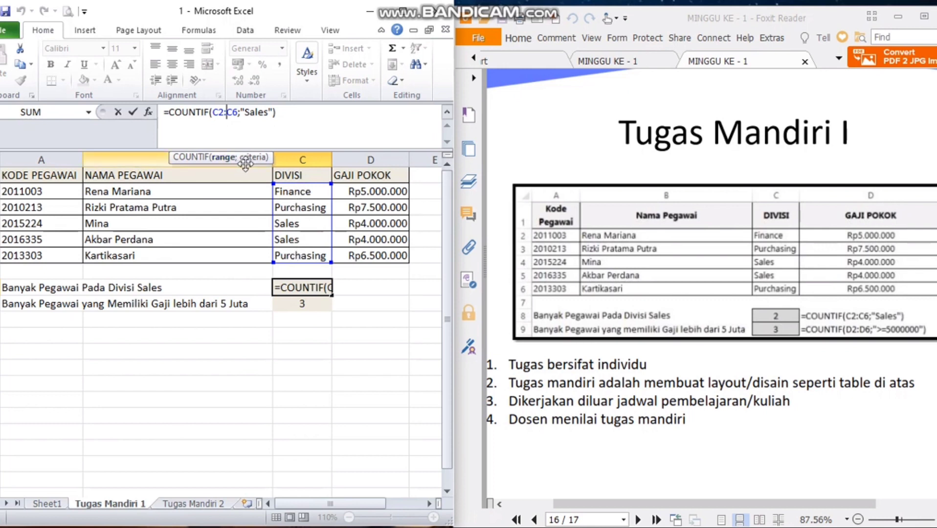
click(254, 116)
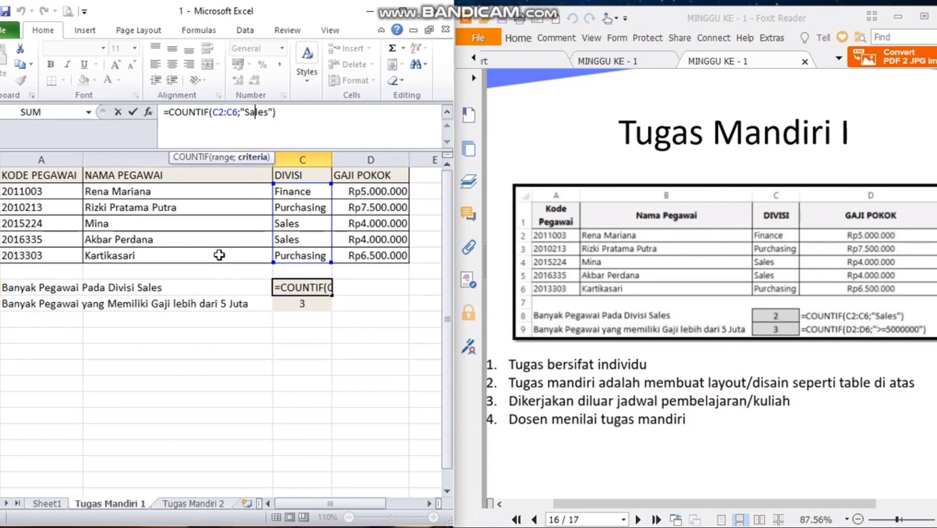
click(223, 114)
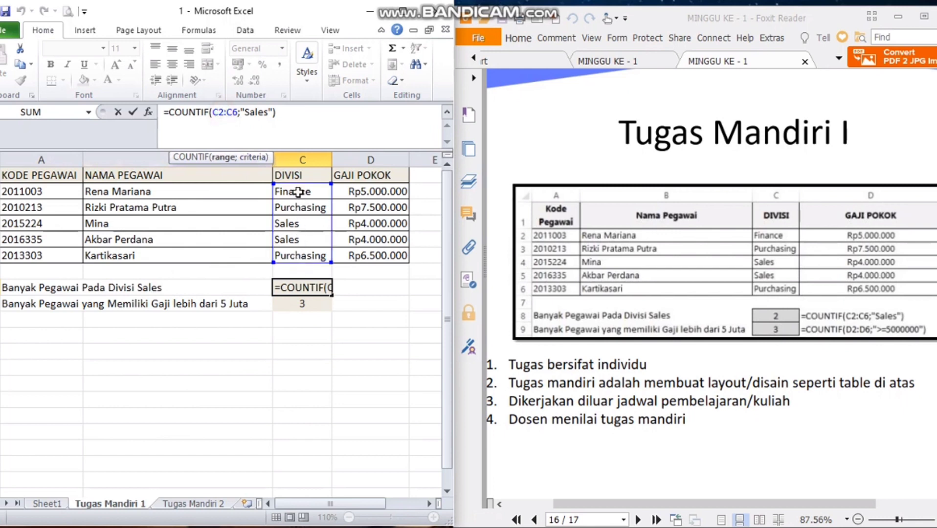
click(254, 114)
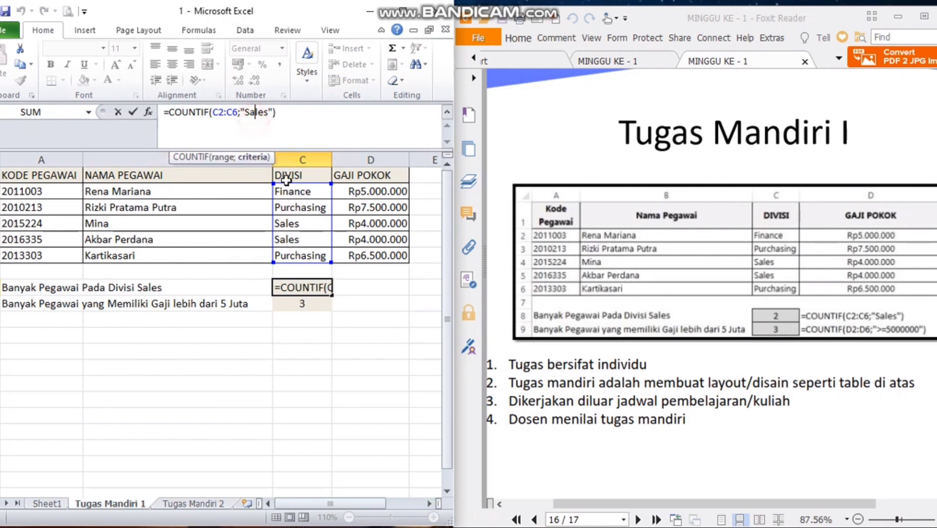
key(Return)
click(305, 287)
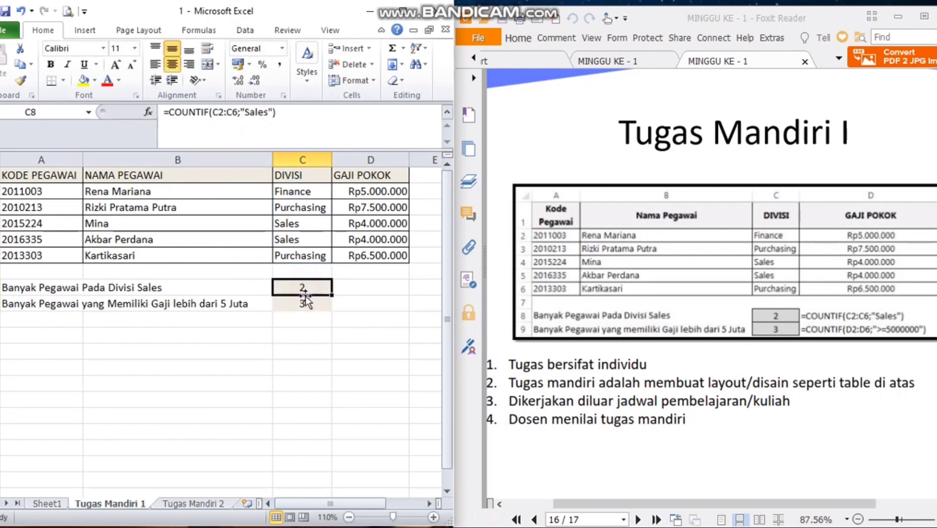
Step: Check the Sales entries in the DIVISI column that the C8 formula counts
click(284, 242)
click(282, 223)
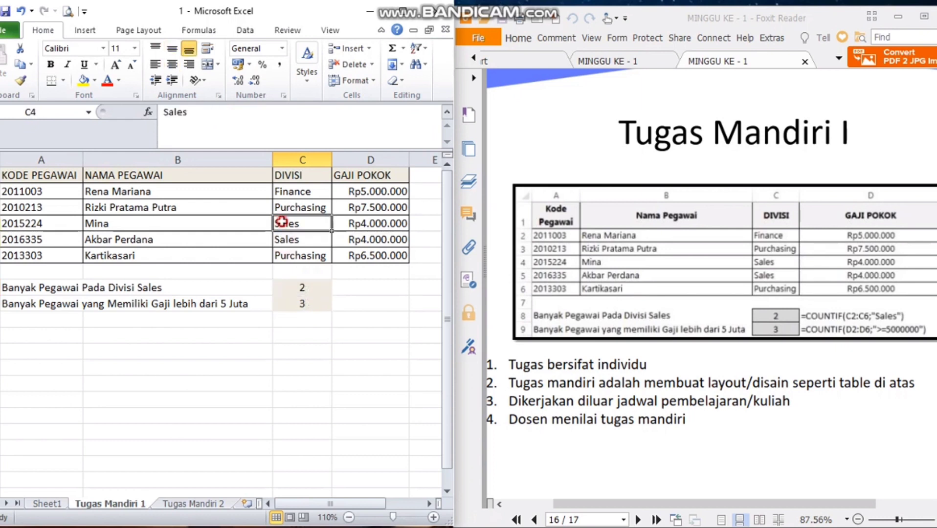
click(285, 240)
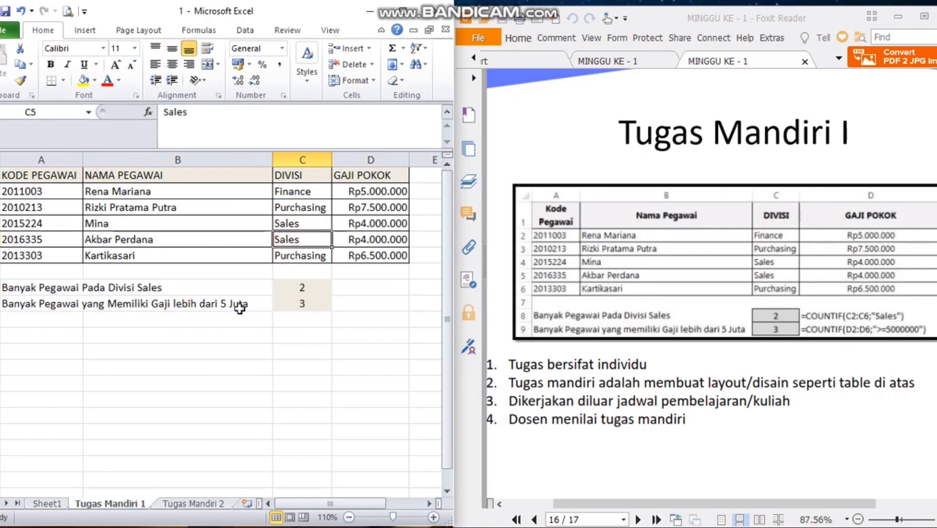
Step: Compare the salary count in C9 with the GAJI POKOK amounts in D2, D3 and D6
click(292, 300)
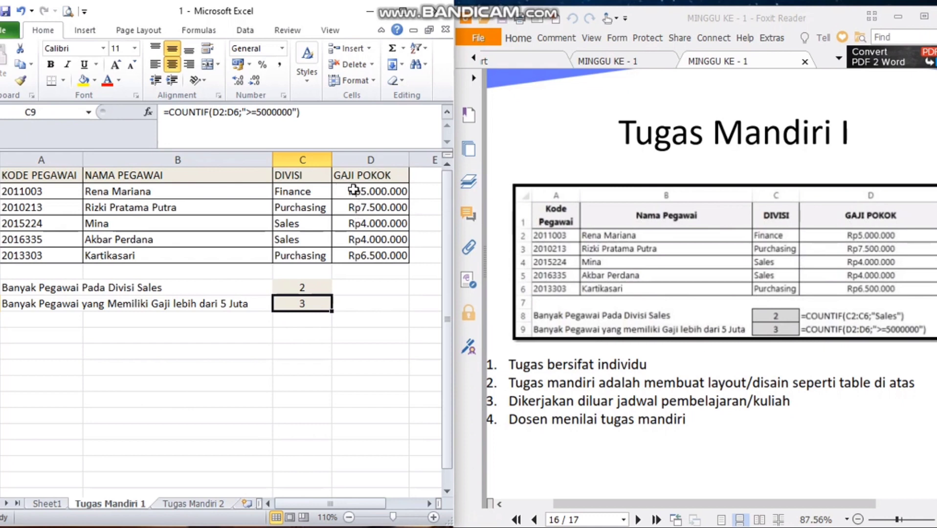
click(371, 191)
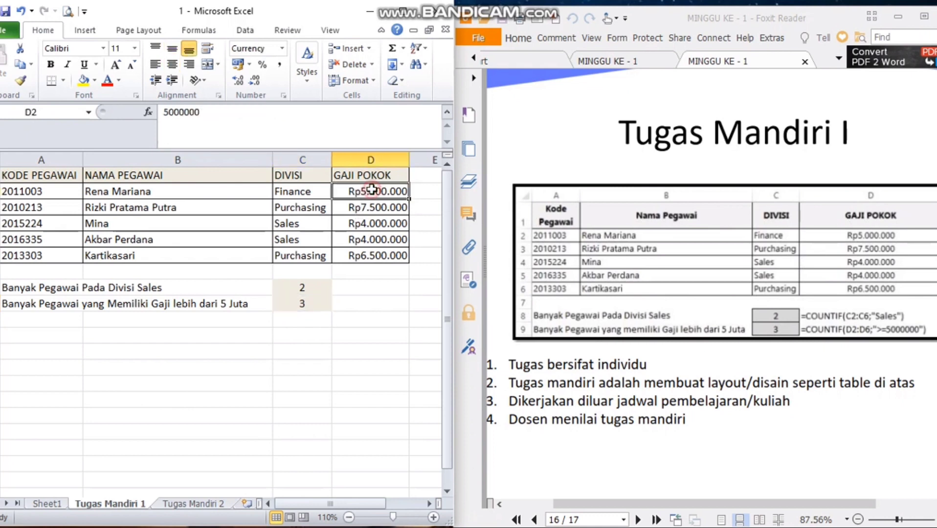
click(382, 206)
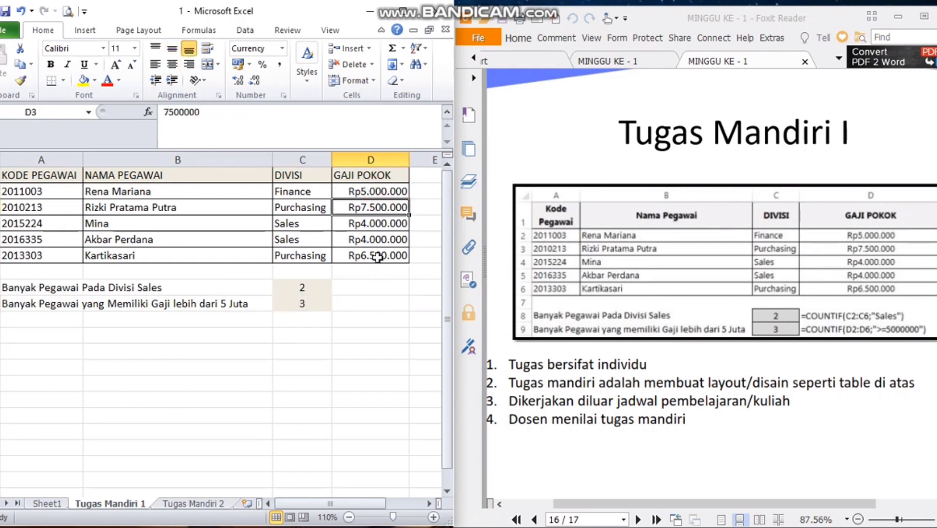
click(375, 254)
click(301, 304)
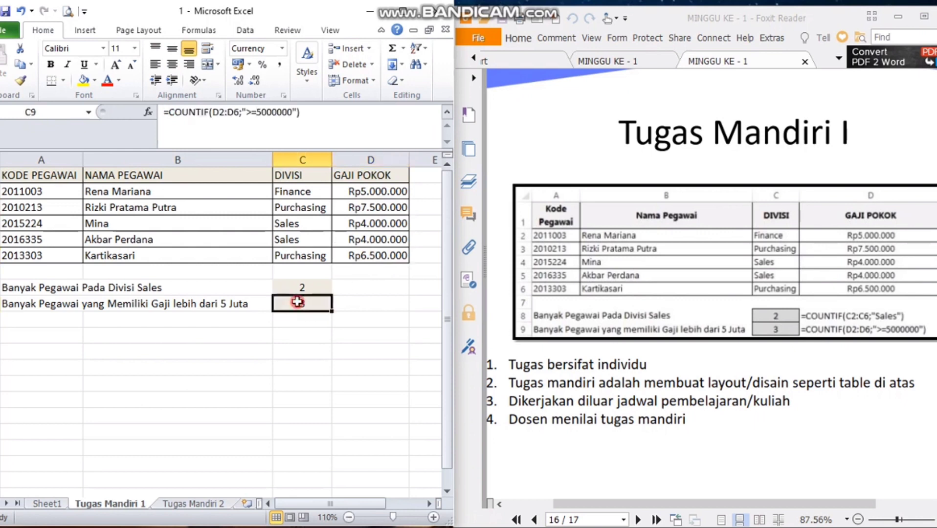
Step: Inspect the D2:D6 range and the ">=5000000" criteria in the C9 COUNTIF formula
click(227, 113)
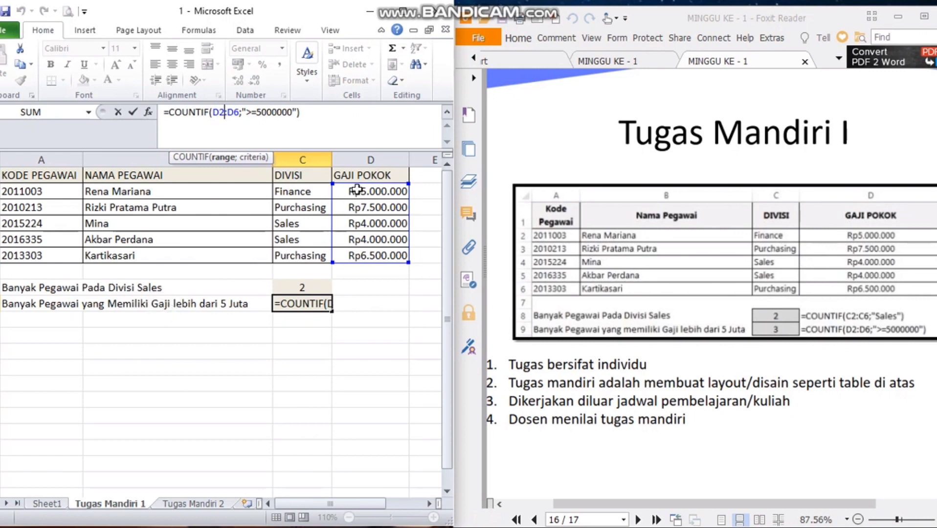
drag(357, 189, 360, 254)
click(303, 303)
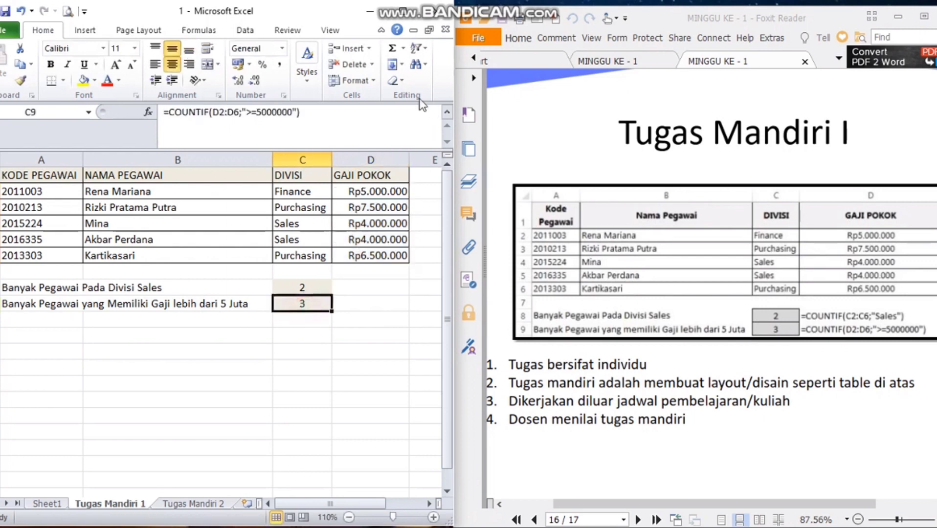
click(262, 112)
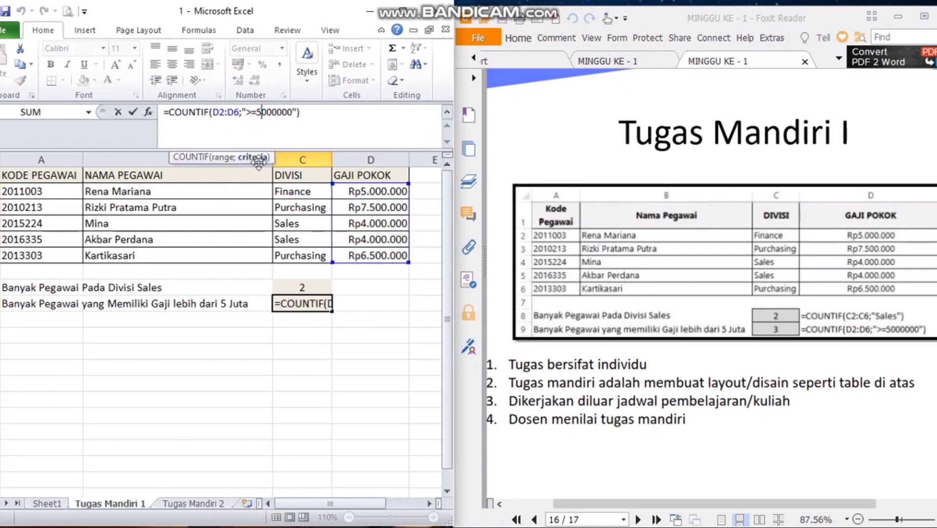
click(307, 304)
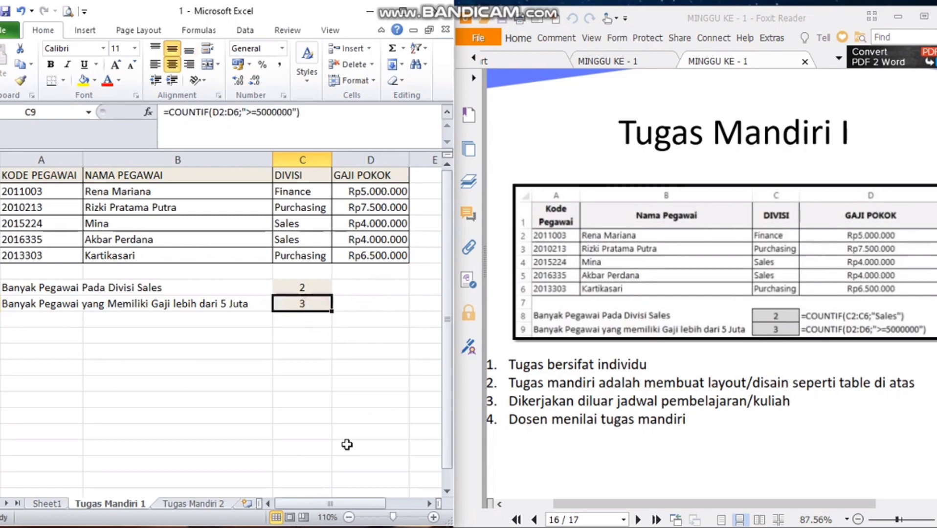
Step: Show the Tugas Mandiri II page in the PDF and open the Tugas Mandiri 2 worksheet
click(664, 188)
scroll(664, 189, down, 10)
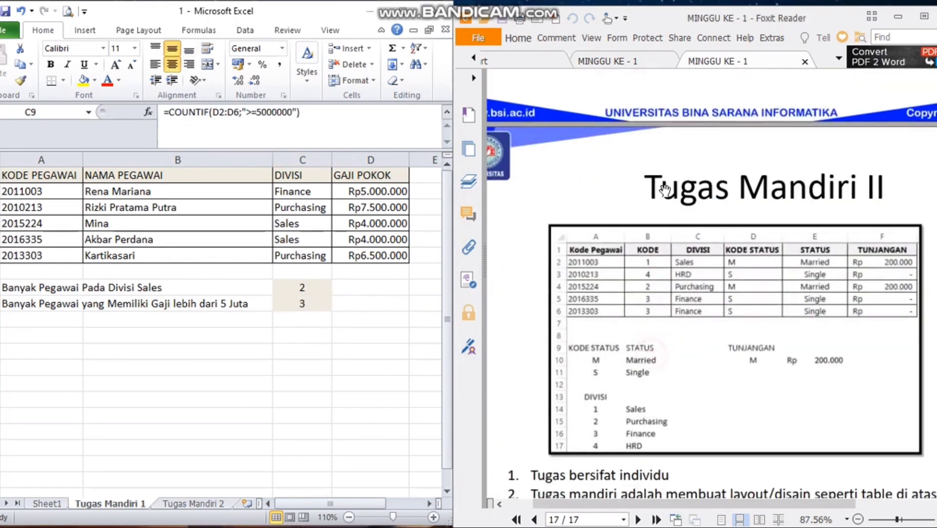
scroll(647, 331, down, 3)
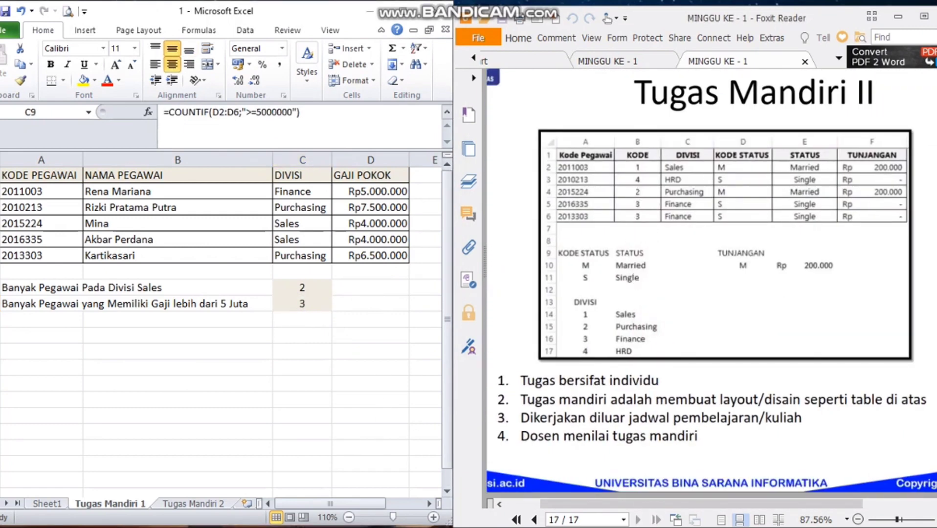
click(180, 513)
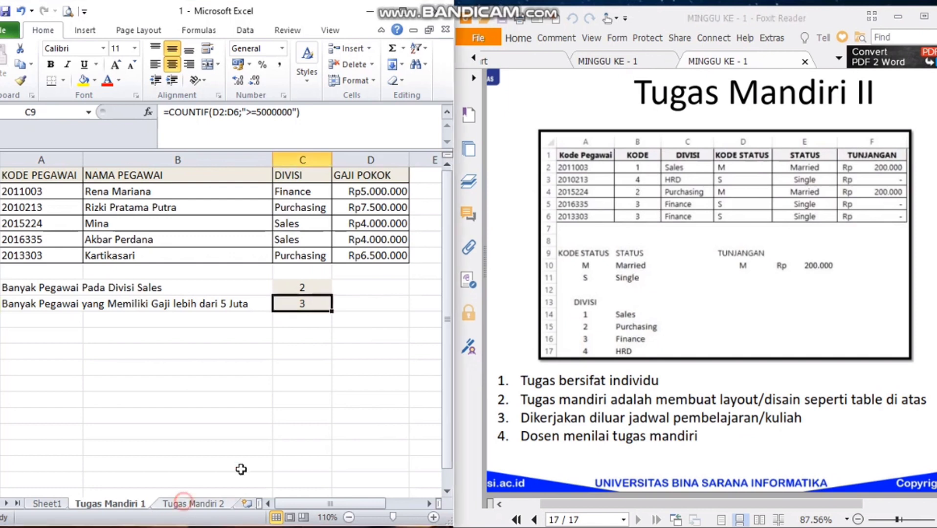
click(200, 508)
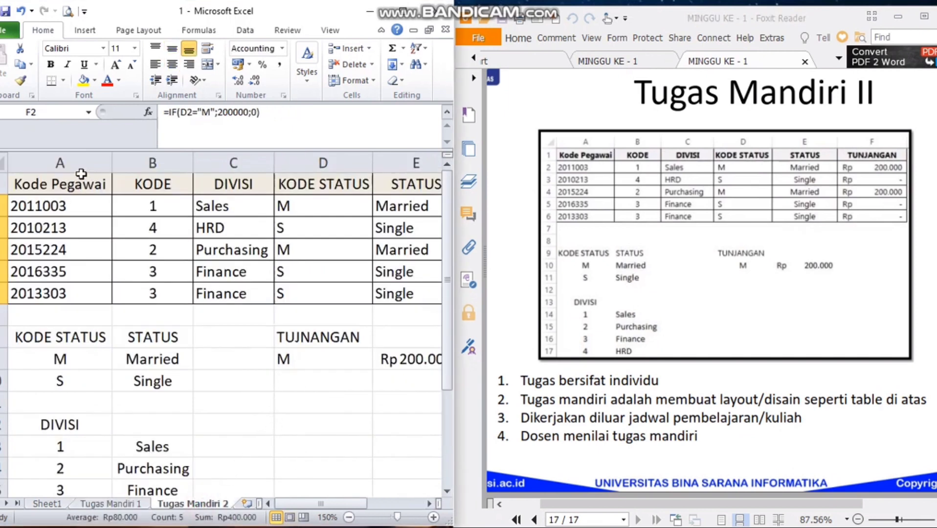
Step: Review the entries in the Kode Pegawai, KODE and KODE STATUS columns of the employee table
click(42, 206)
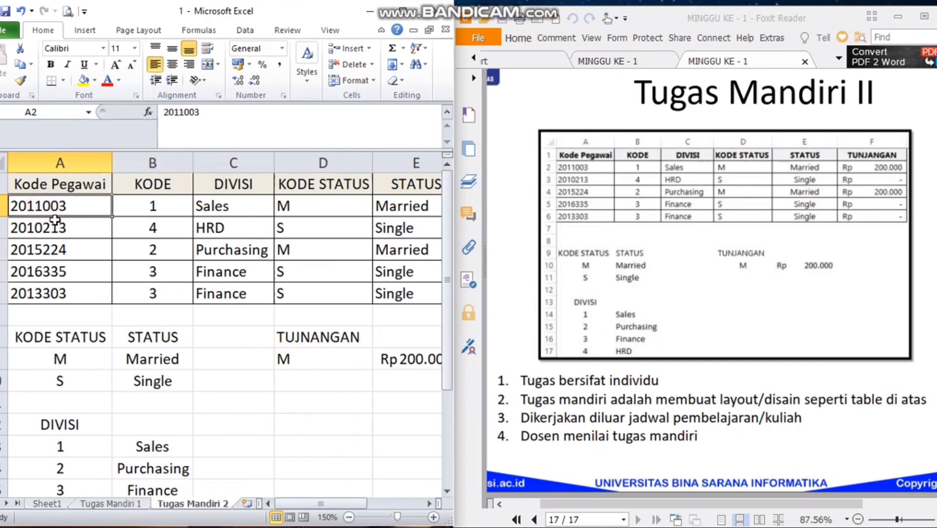
click(54, 223)
click(135, 215)
click(147, 252)
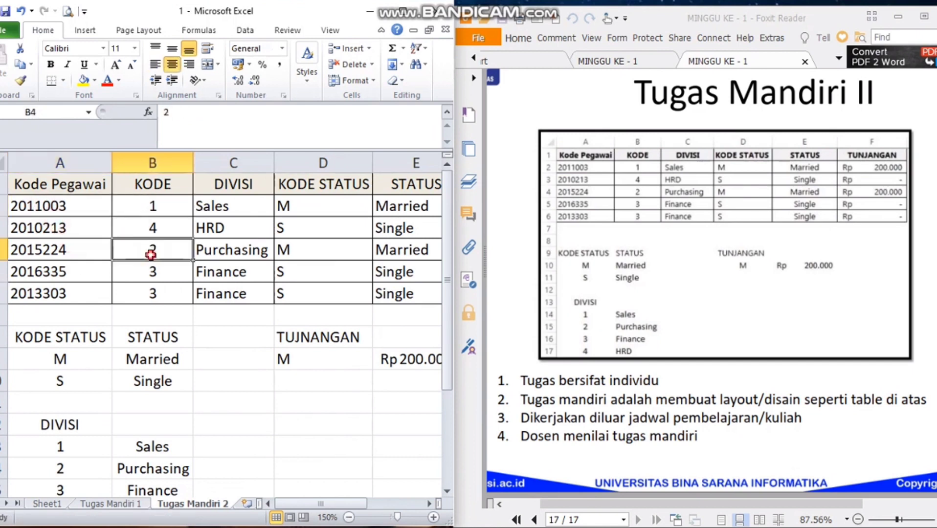
click(147, 270)
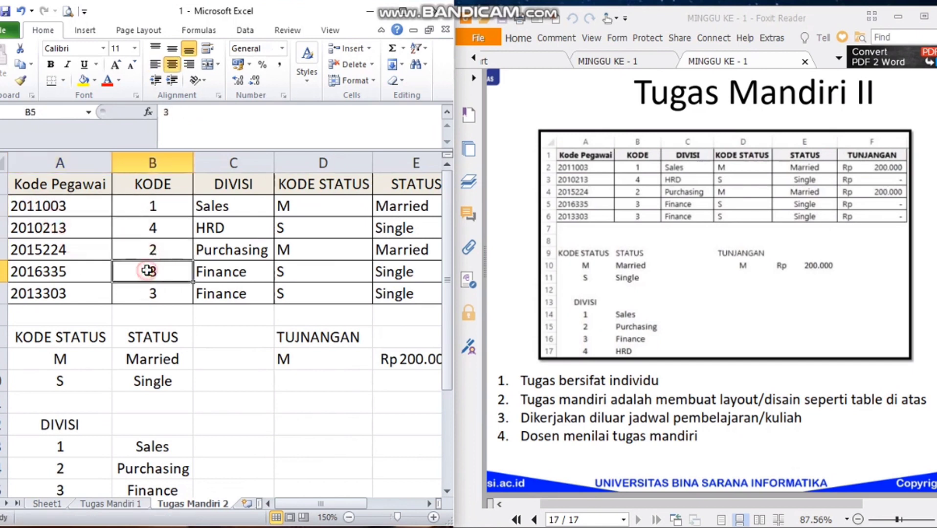
click(292, 208)
click(304, 246)
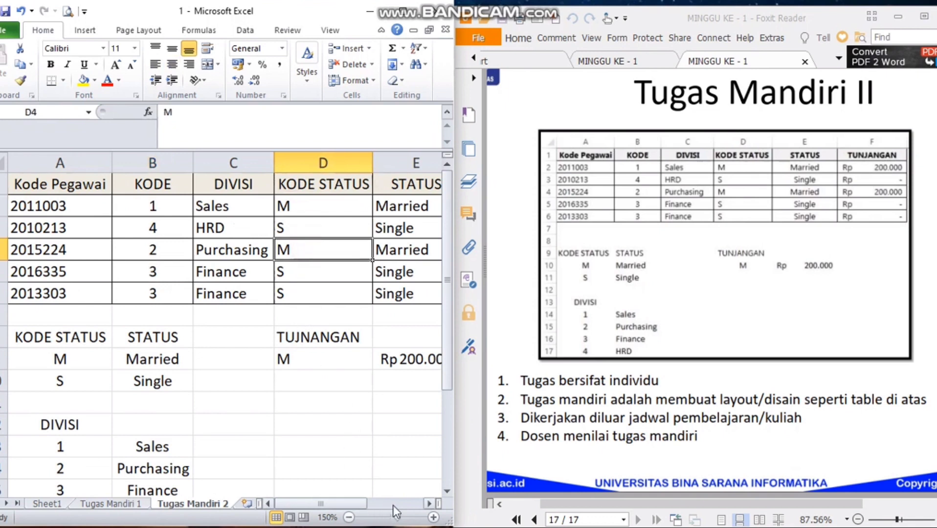
Step: Inspect the first-row DIVISI, STATUS and TUNJANGAN cells and their formulas
click(431, 504)
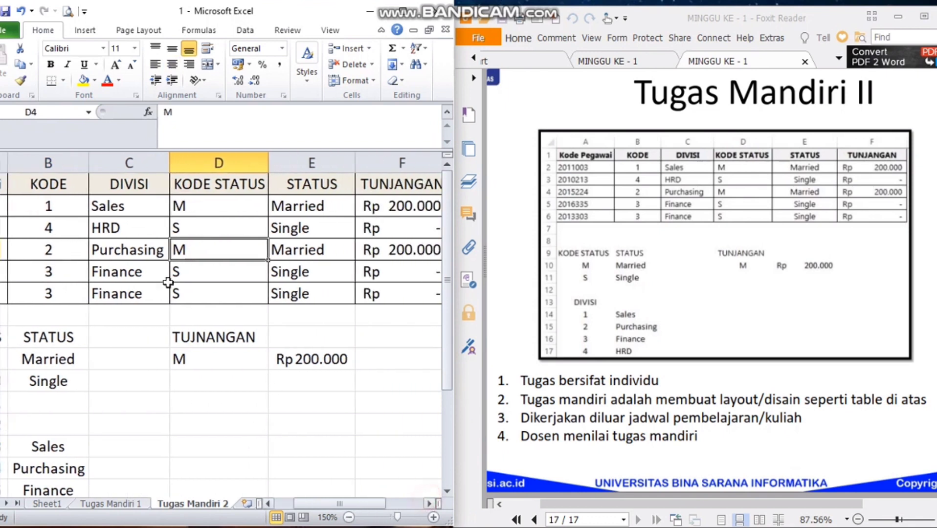
click(128, 205)
click(315, 203)
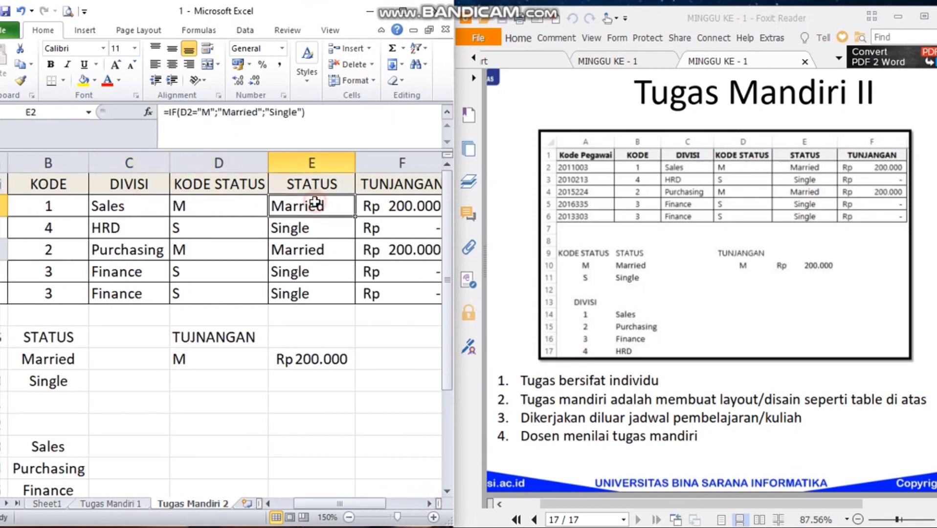
click(398, 200)
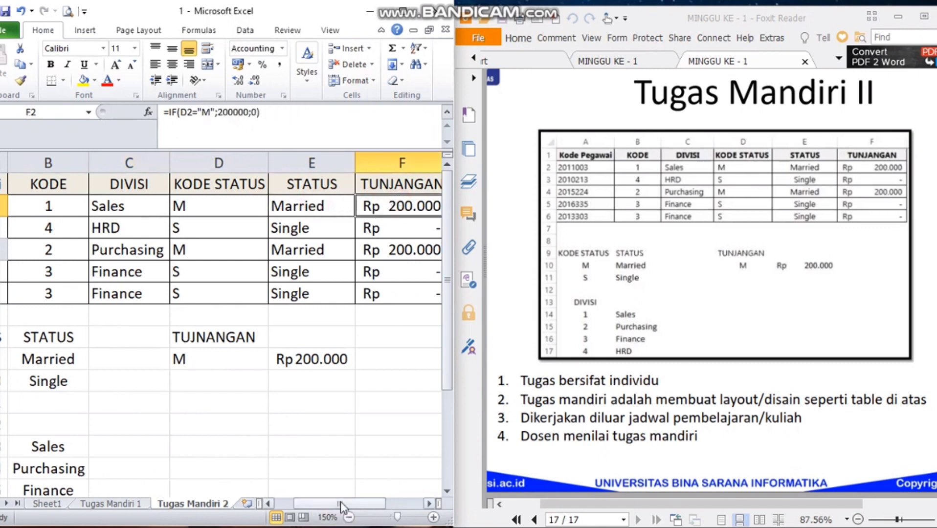
Step: Review the status reference list that pairs M with Married and S with Single
drag(341, 507, 281, 503)
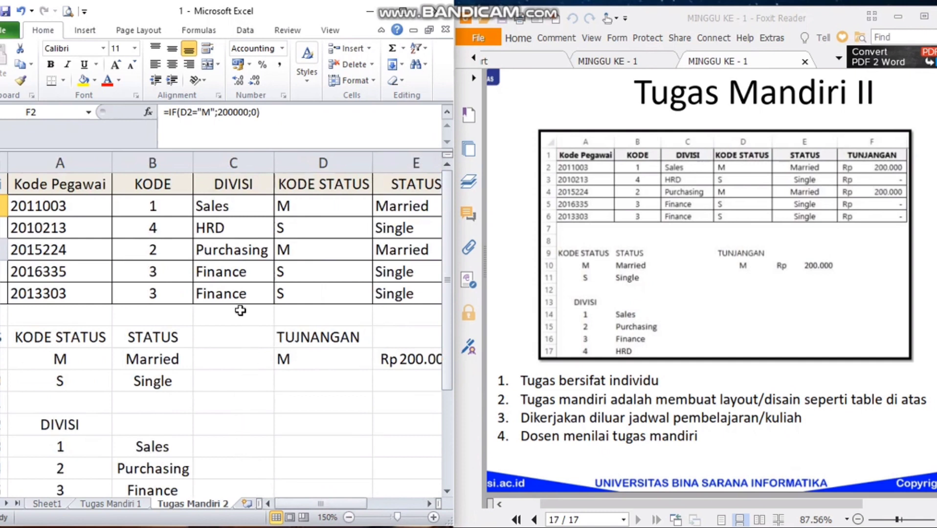
click(95, 356)
click(149, 361)
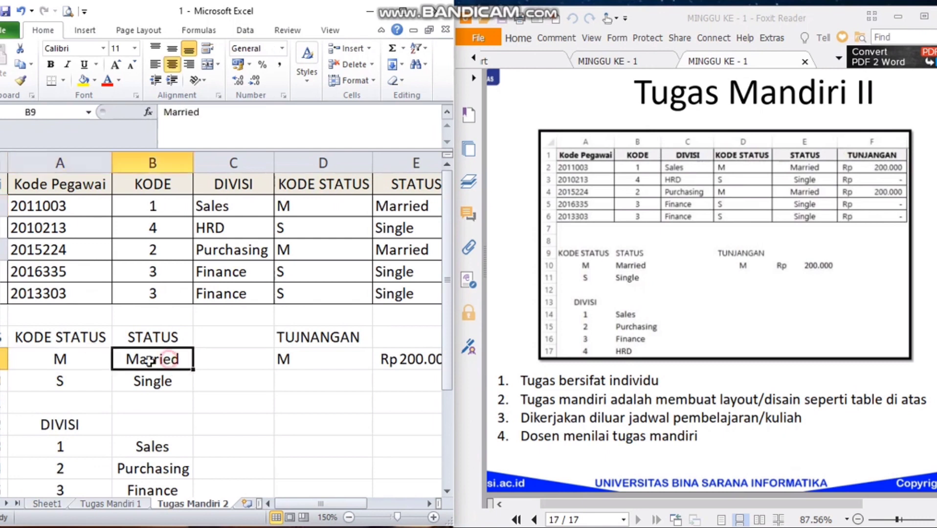
click(79, 383)
click(148, 380)
Step: Review the DIVISI reference list pairing codes 1 to 4 with Sales, Purchasing, Finance and HRD
scroll(245, 323, down, 2)
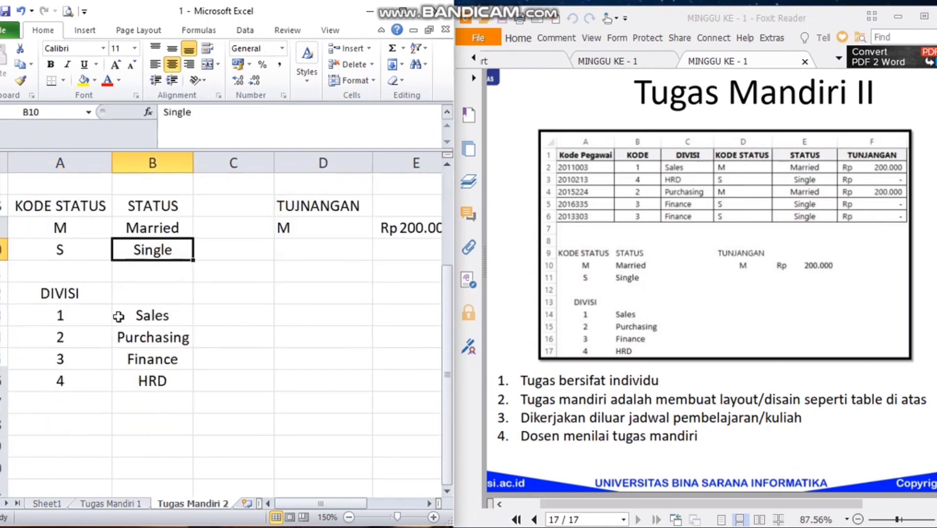
click(89, 311)
click(153, 310)
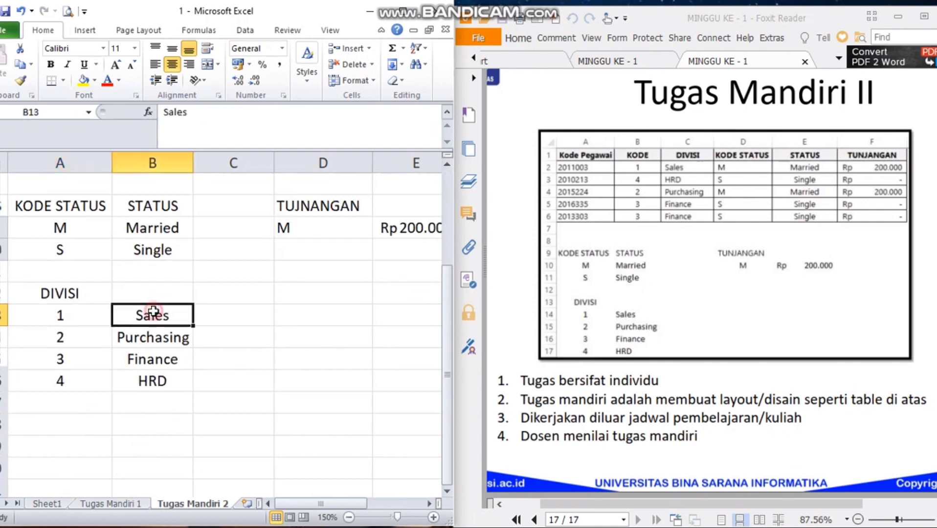
click(91, 339)
click(139, 344)
click(79, 358)
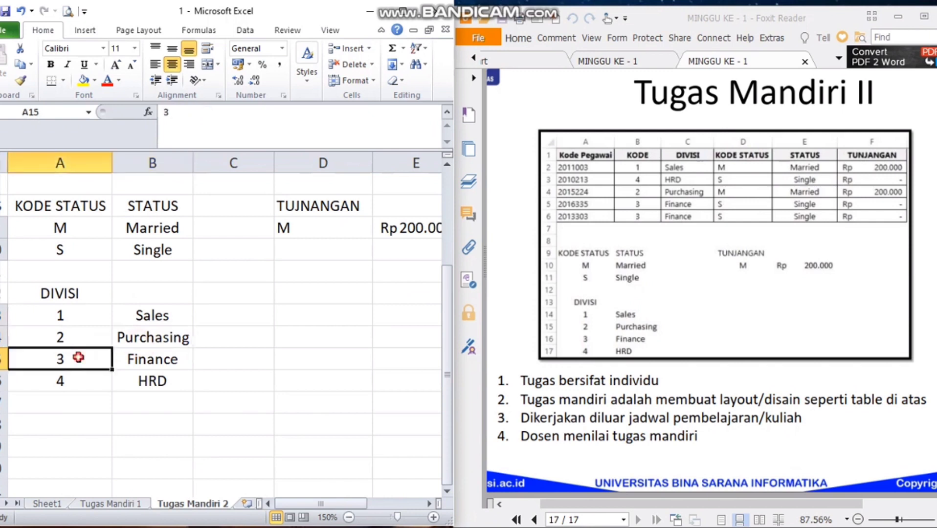
click(138, 353)
click(97, 379)
click(139, 379)
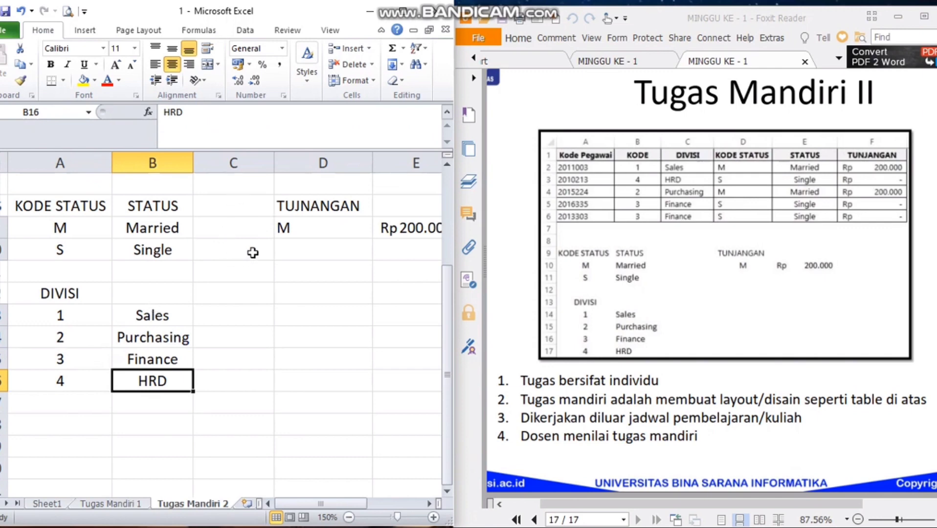
Step: Examine the M status code under the TUJNANGAN reference heading in D9
scroll(279, 247, up, 2)
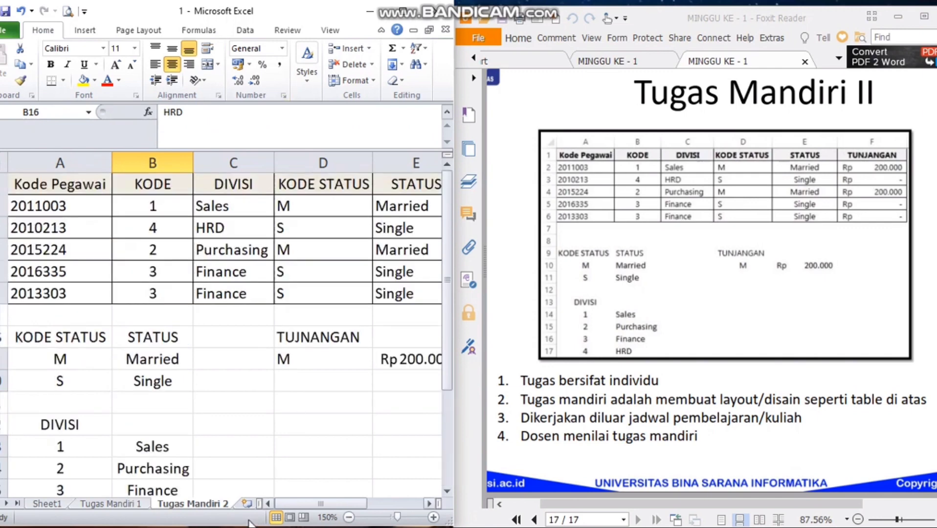
drag(329, 504, 366, 506)
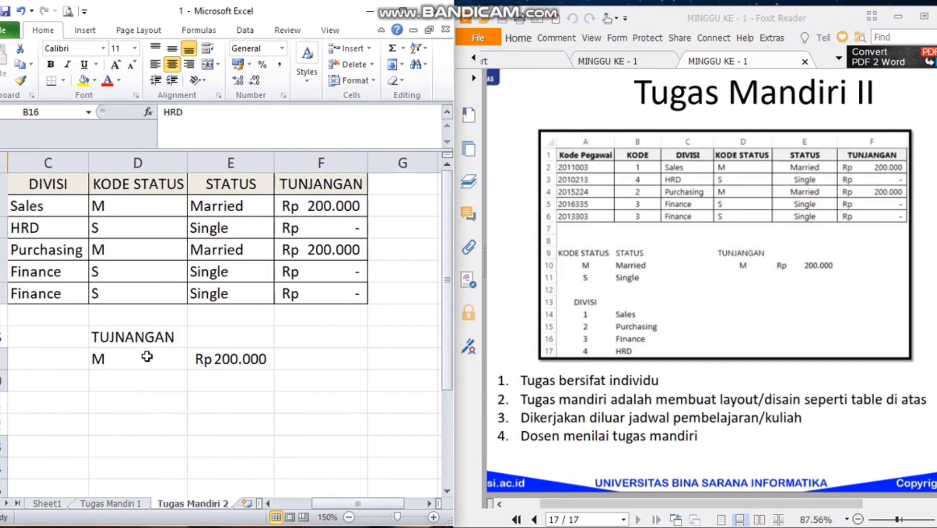
click(122, 362)
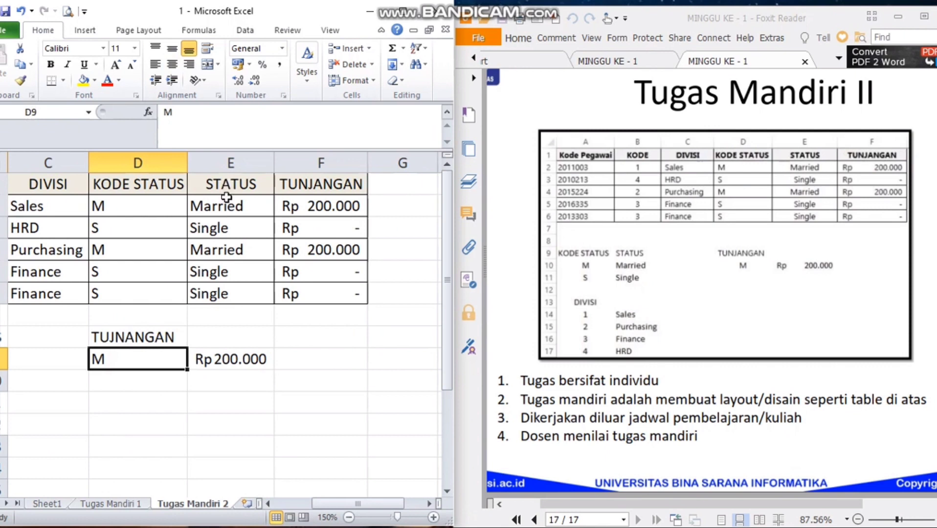
Step: Check the allowance amount in E9 and the first-row DIVISI formula in C2 with its referenced code cell B2
click(227, 361)
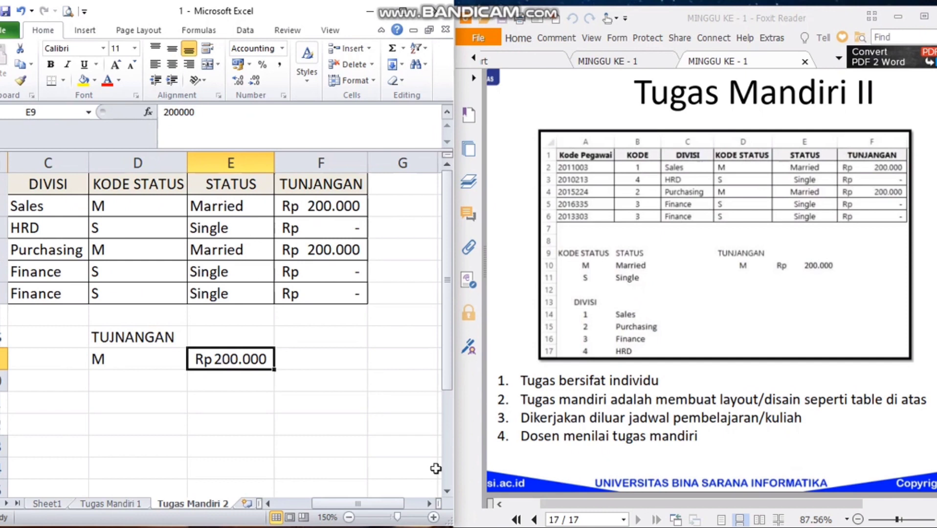
drag(376, 503, 330, 503)
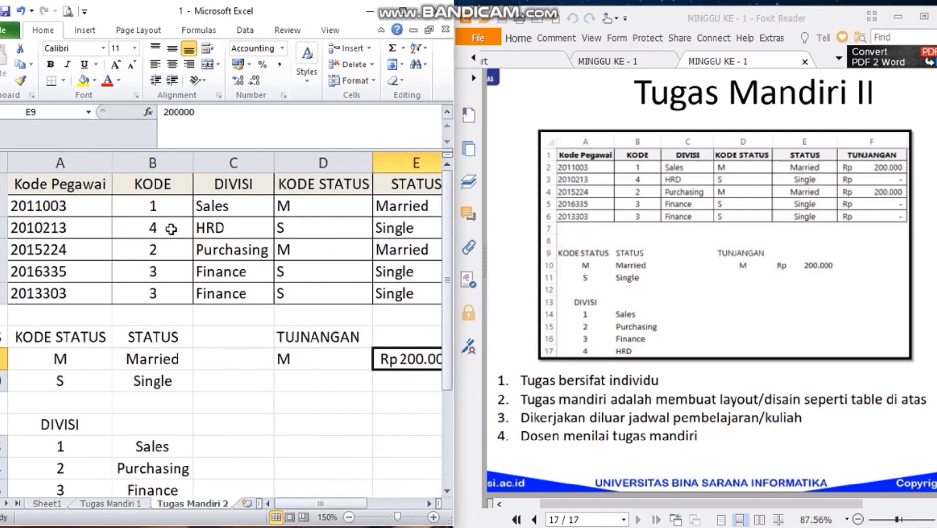
click(228, 205)
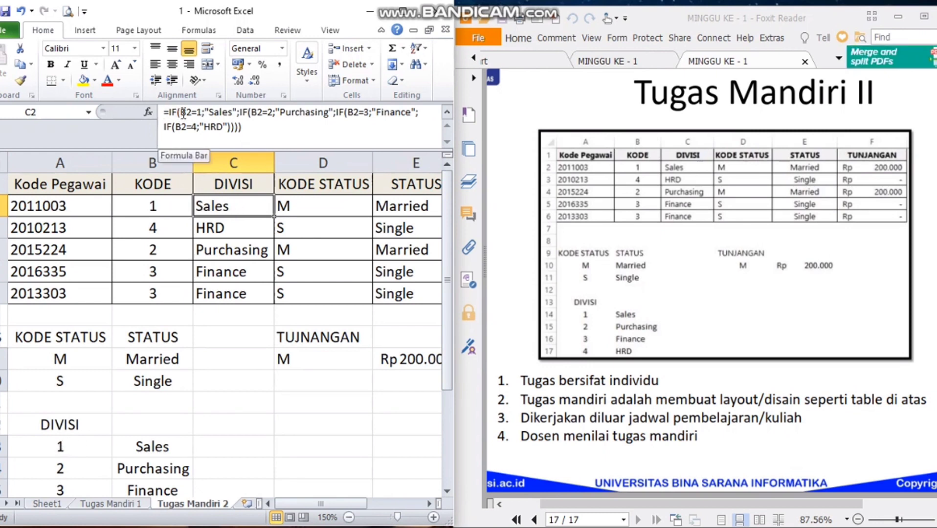
click(153, 206)
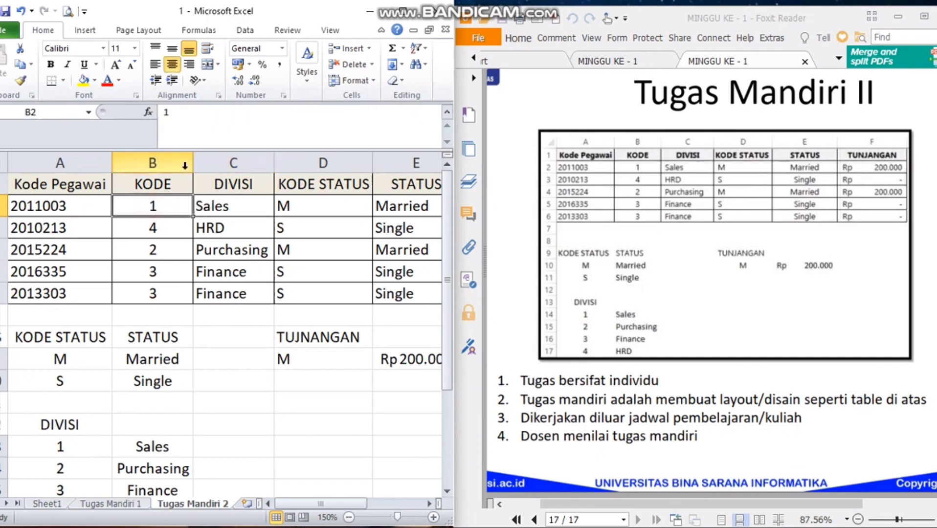
click(212, 201)
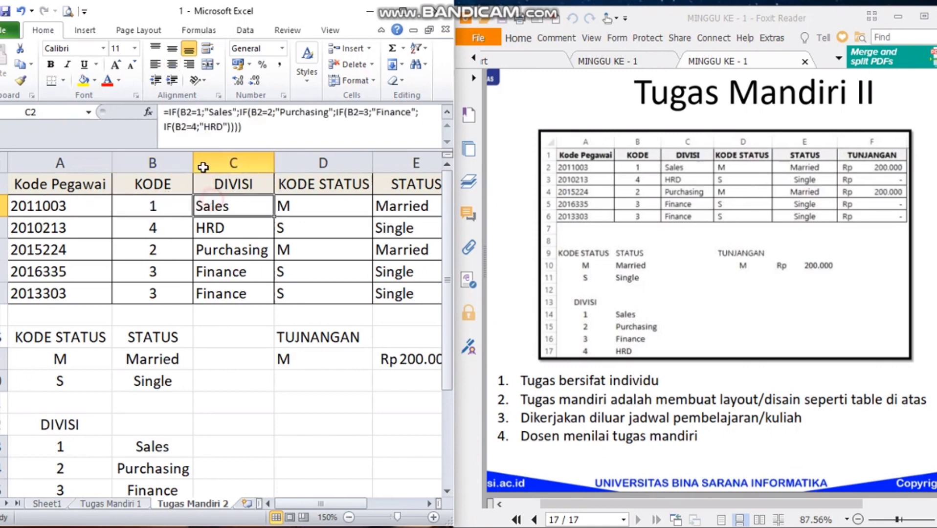
Step: Examine the nested IF formula in C2 part by part, from the code tests on B2 to the division names they return
click(197, 112)
click(204, 113)
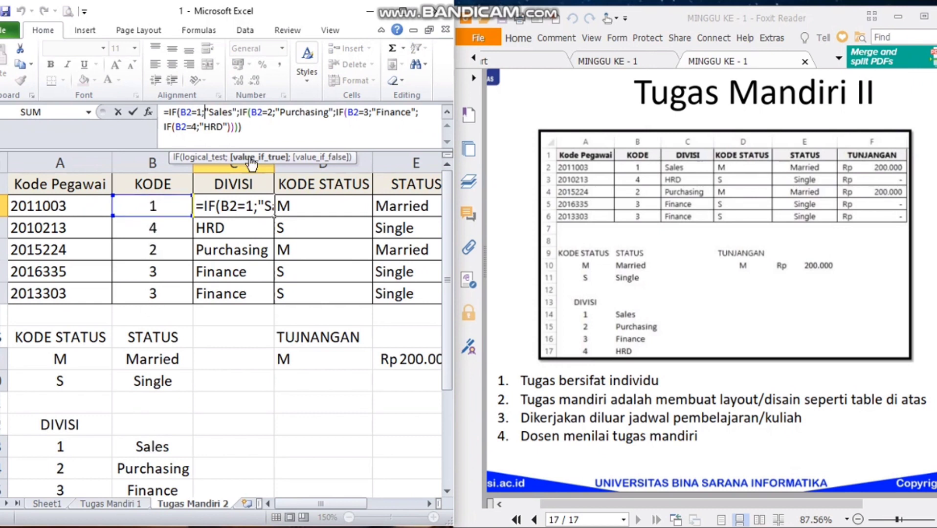
click(257, 112)
double_click(271, 112)
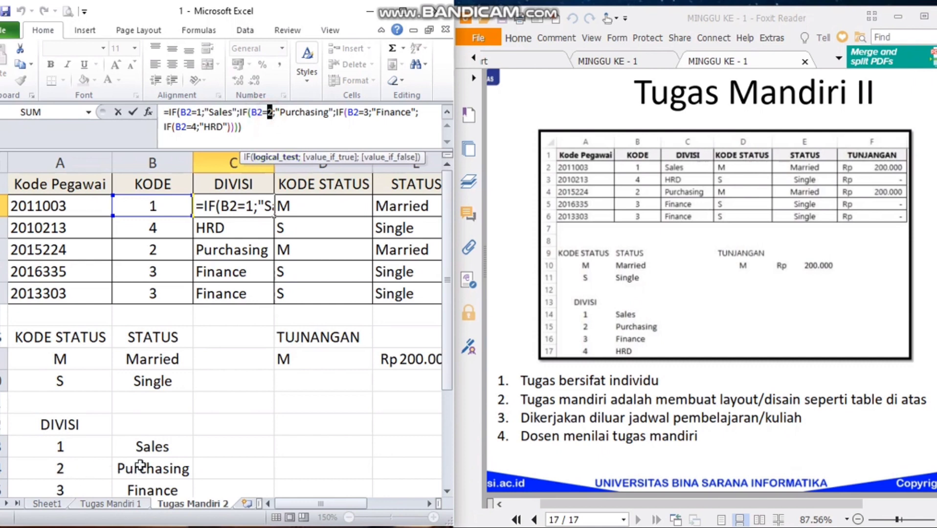
click(307, 113)
click(342, 114)
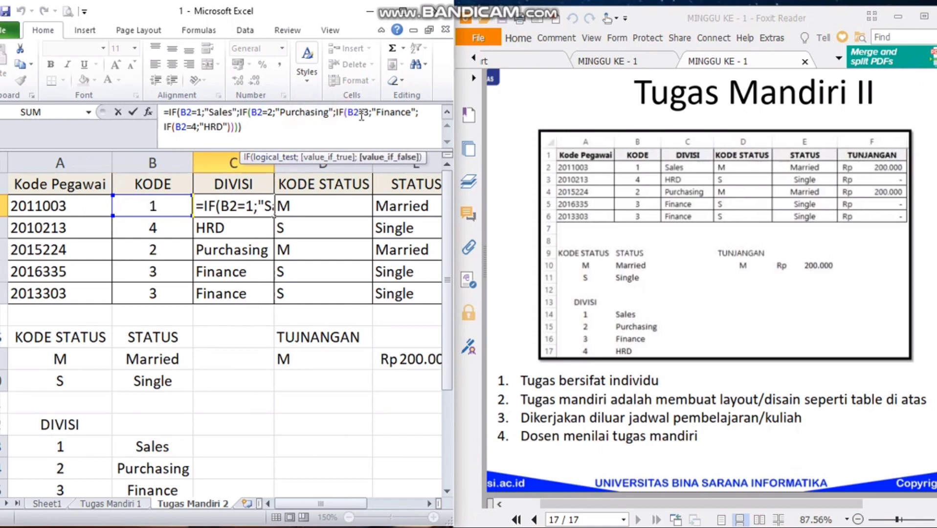
click(366, 114)
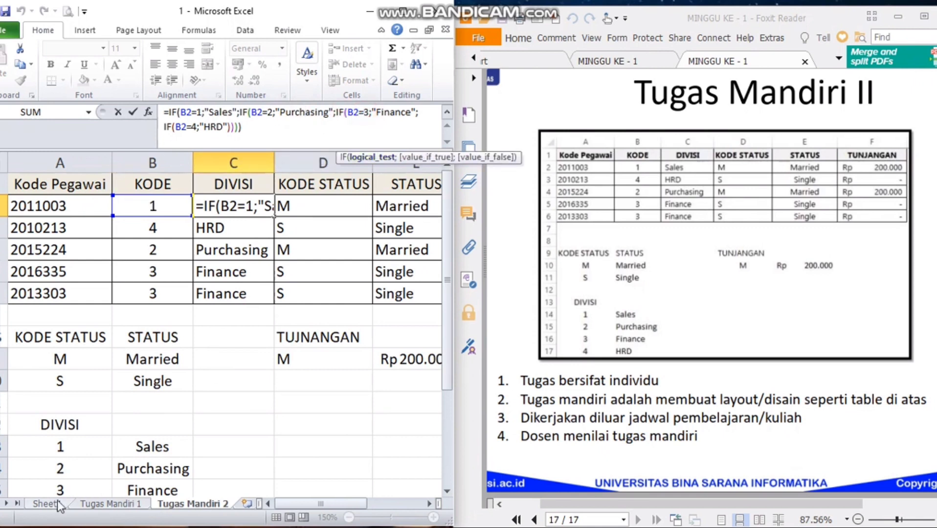
click(399, 113)
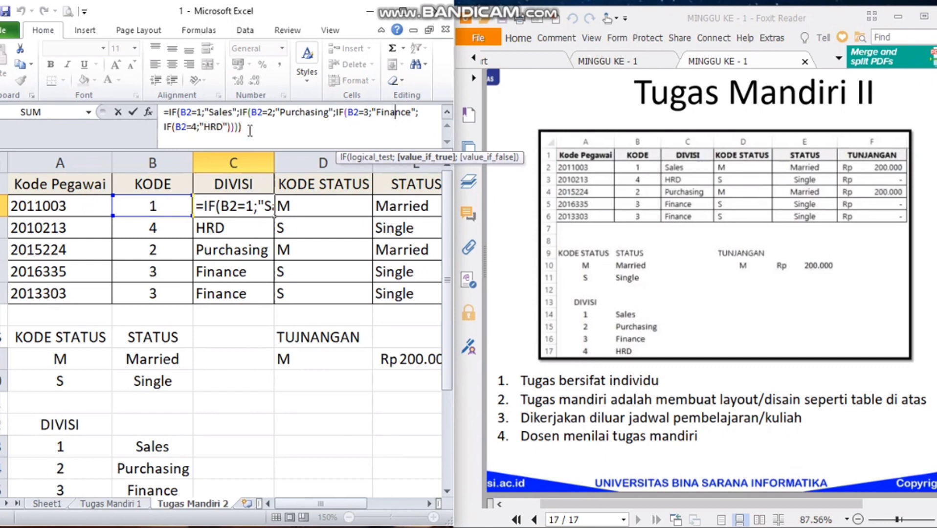
key(Return)
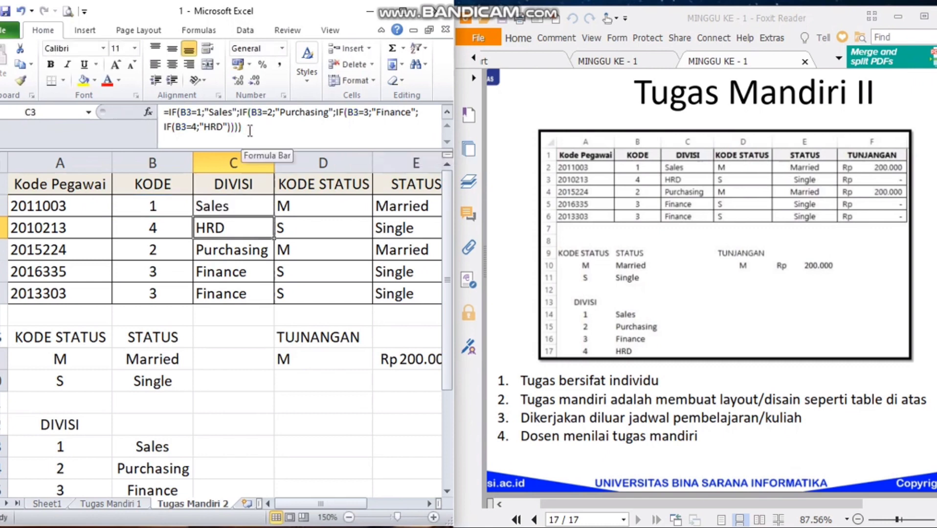
click(249, 205)
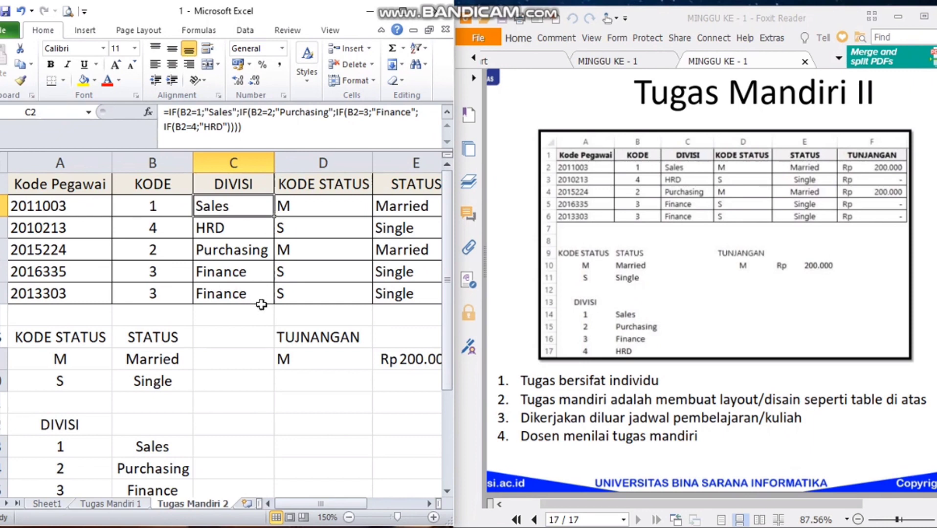
Step: Examine the IF formula in STATUS cell E2, covering its test on D2 and the Married and Single results
click(308, 207)
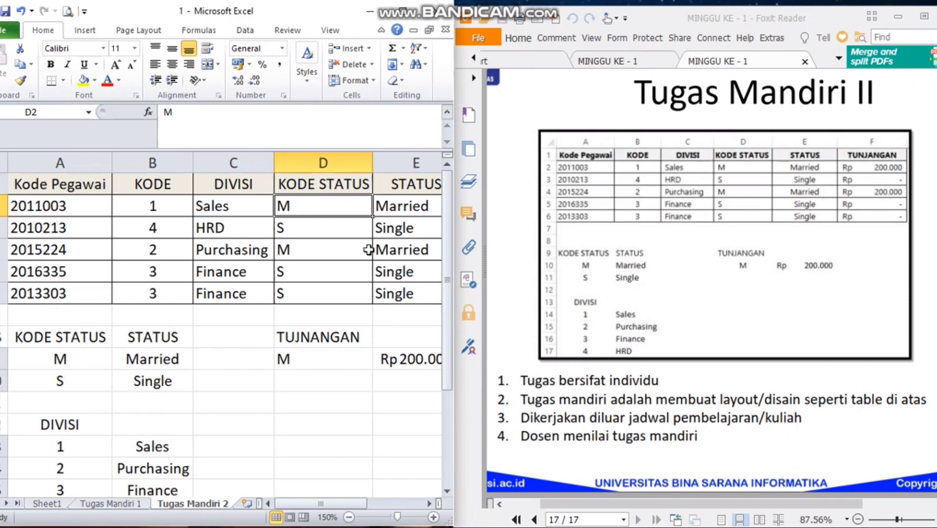
click(402, 202)
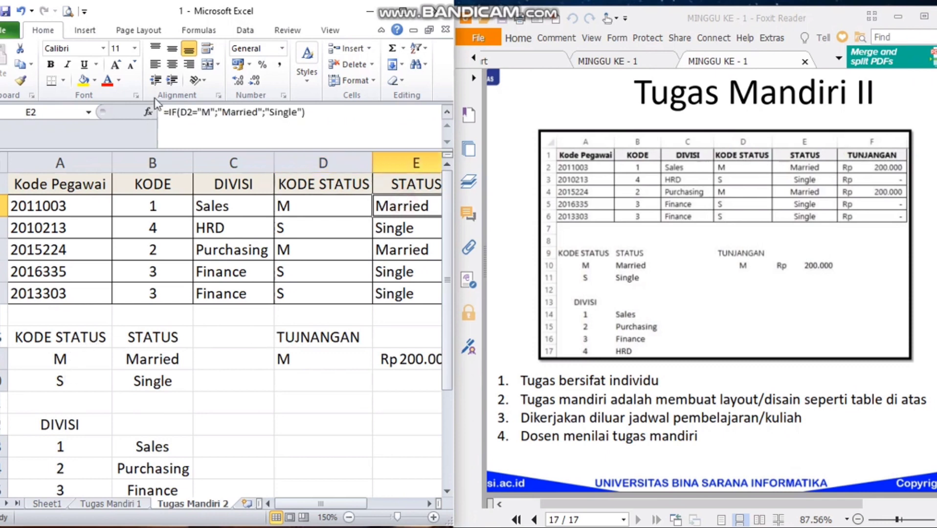
click(192, 116)
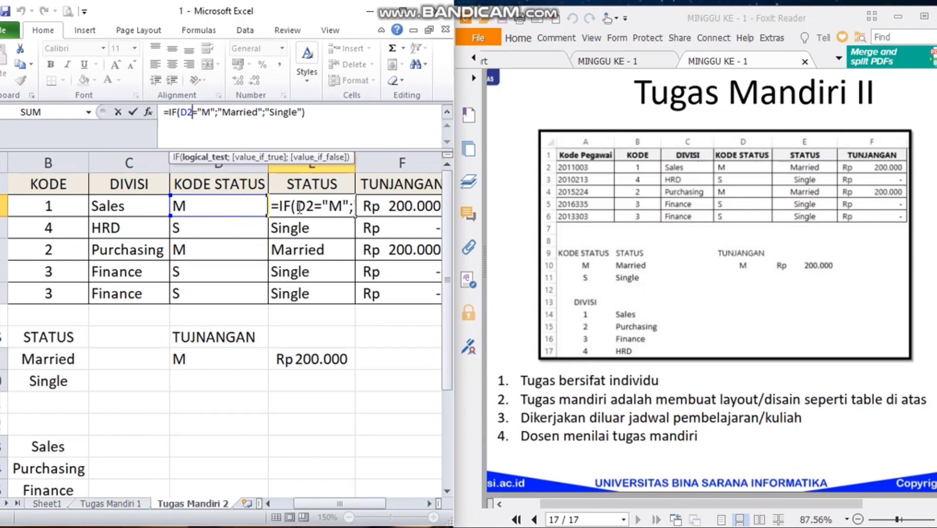
drag(266, 115, 260, 113)
click(261, 114)
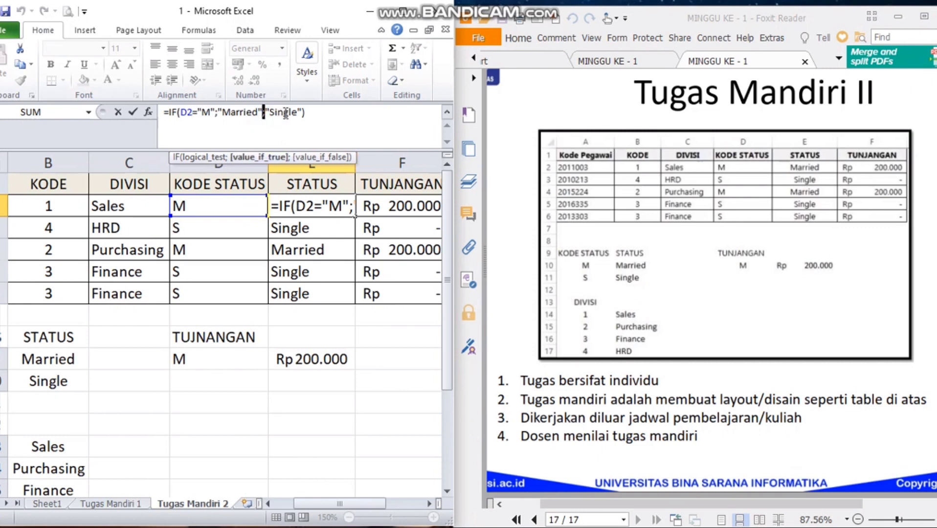
double_click(285, 114)
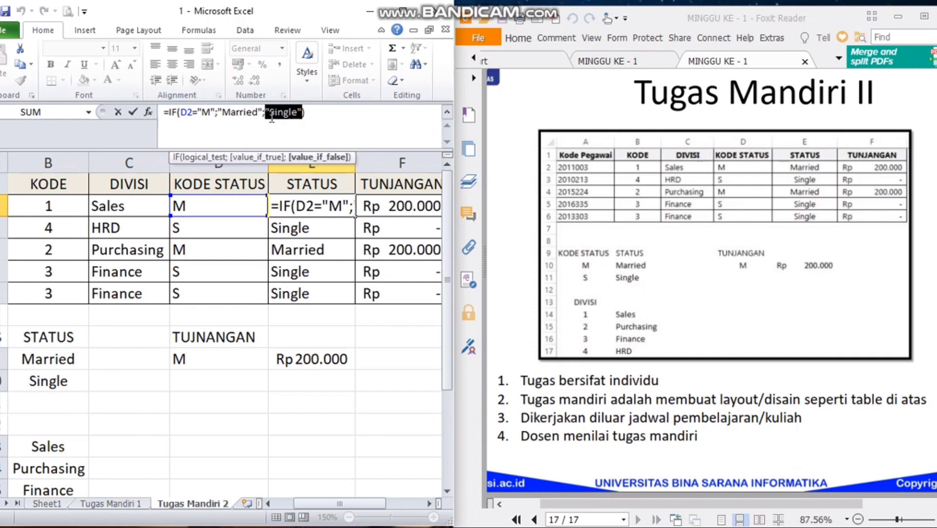
key(Return)
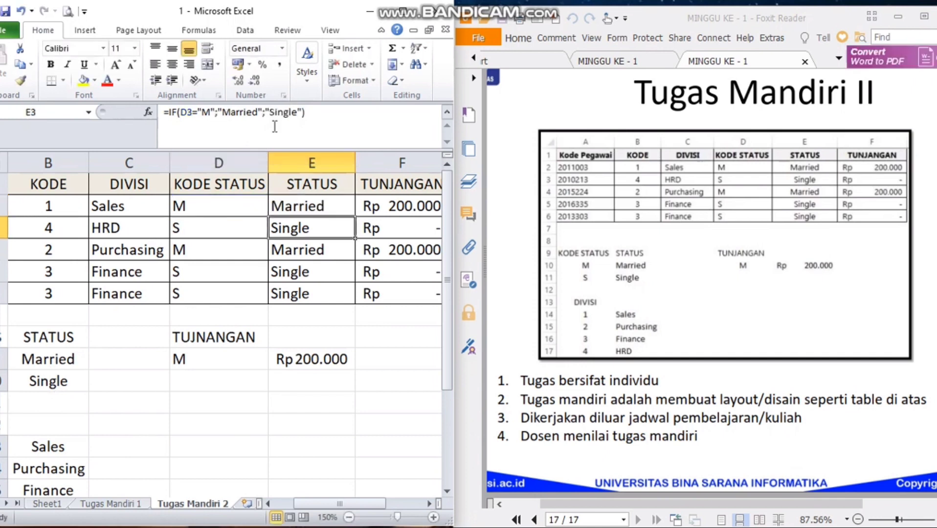
click(341, 208)
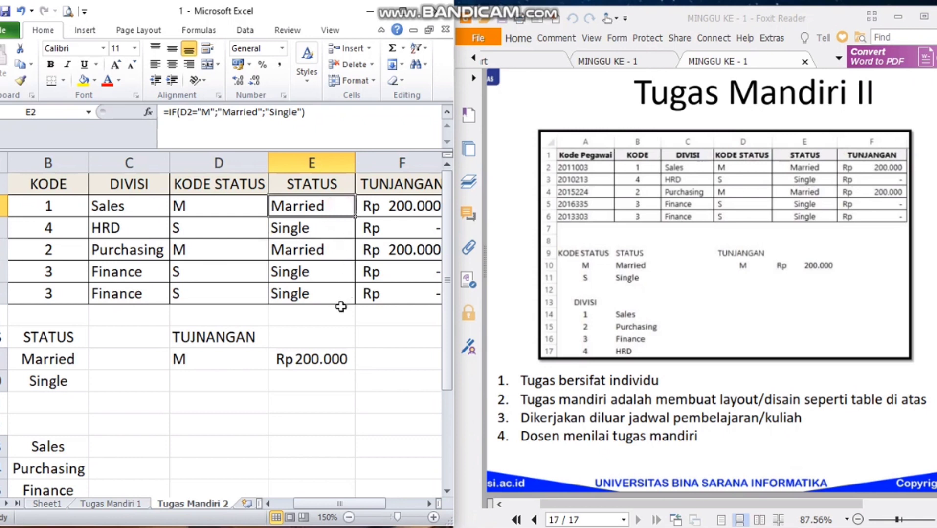
Step: Compare the first-row TUNJANGAN formula in F2 with the M status code in reference cell D9
click(429, 504)
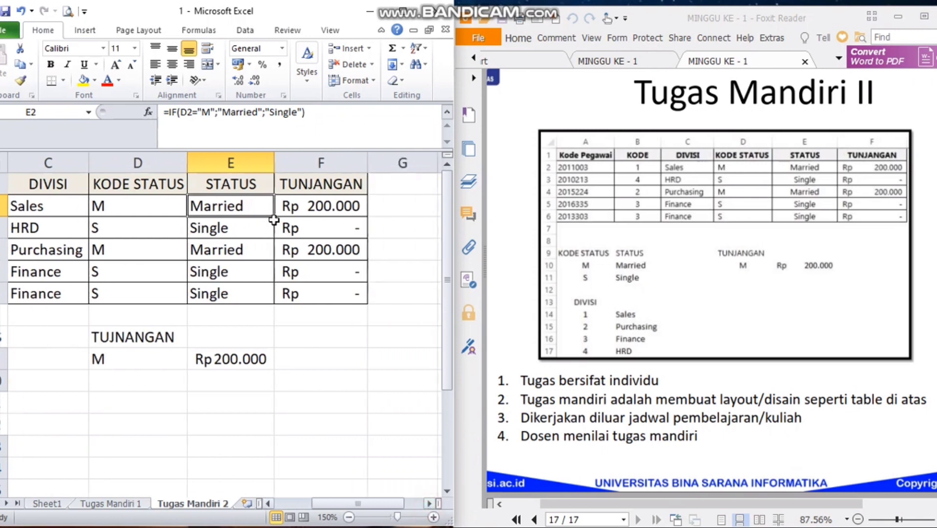
click(317, 203)
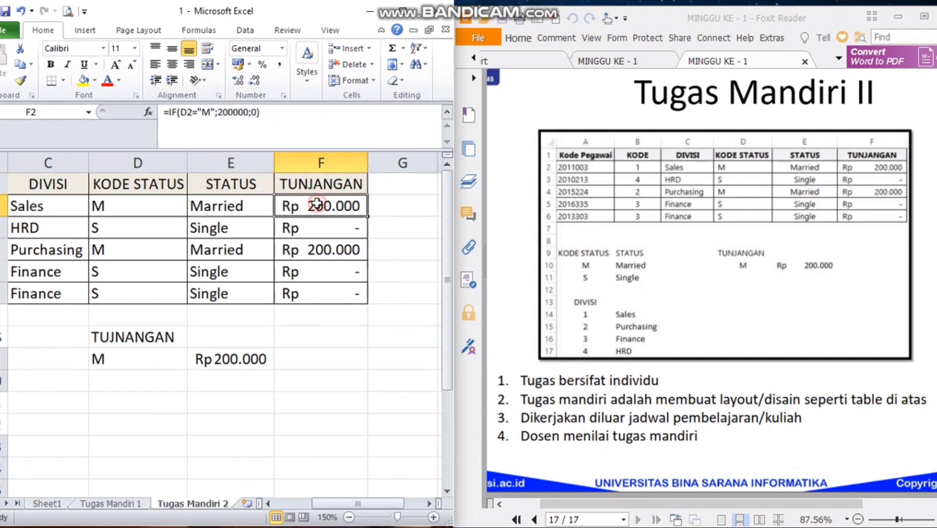
click(101, 359)
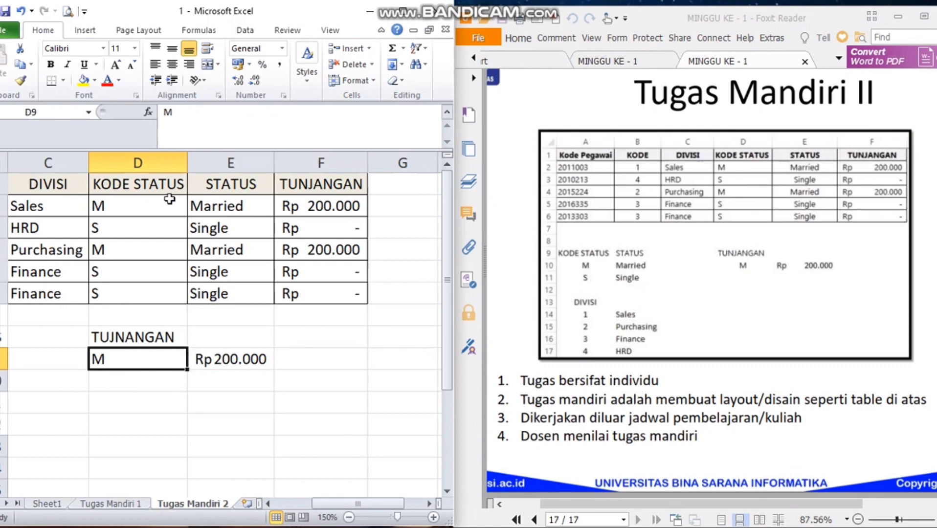
click(308, 205)
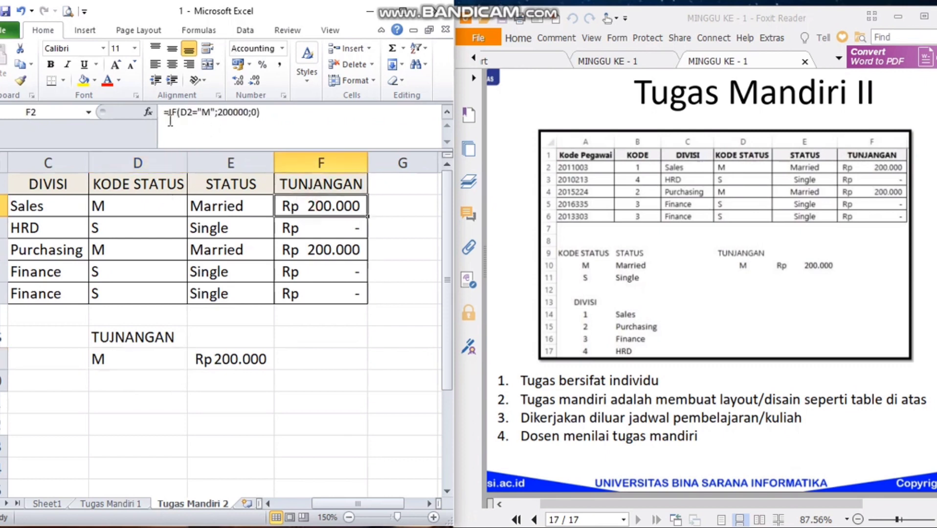
Step: Examine the arguments of the IF formula in F2: the D2="M" test, the 200000 true value and the 0 false value
click(207, 112)
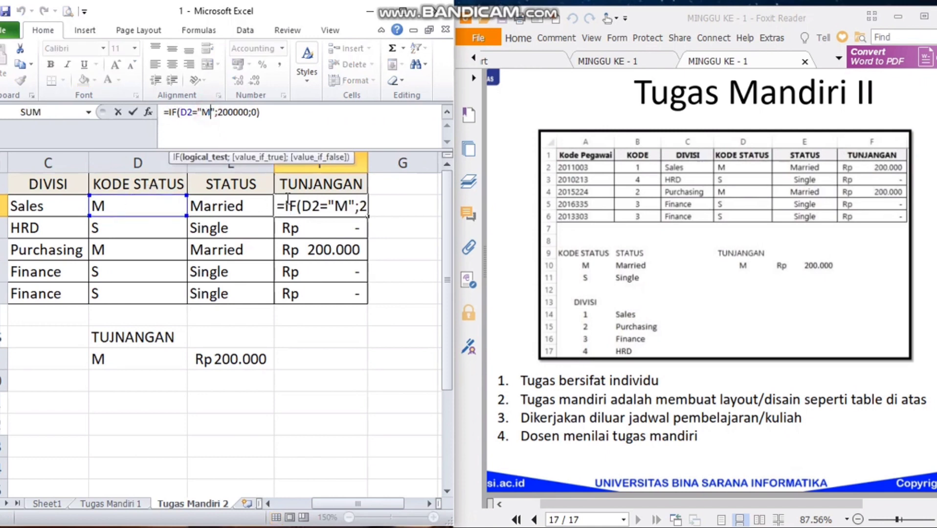
click(228, 110)
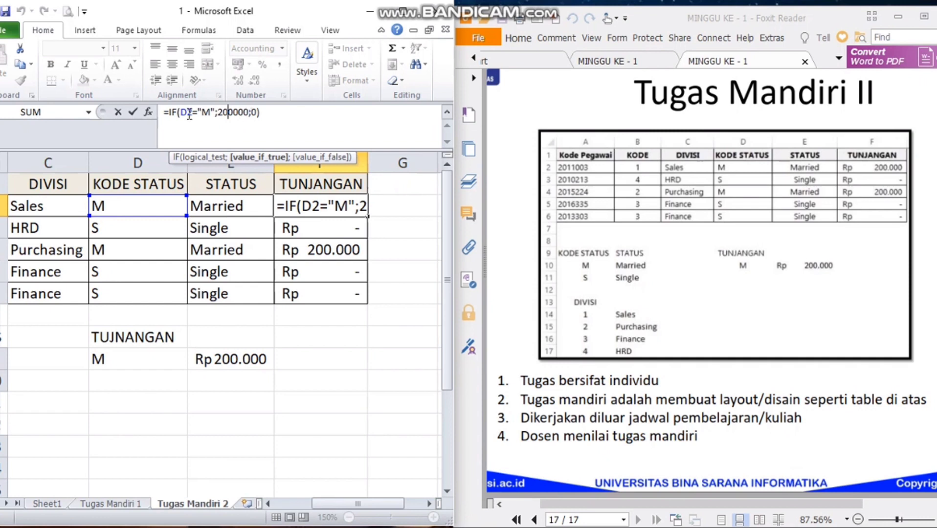
click(235, 112)
click(252, 113)
click(253, 112)
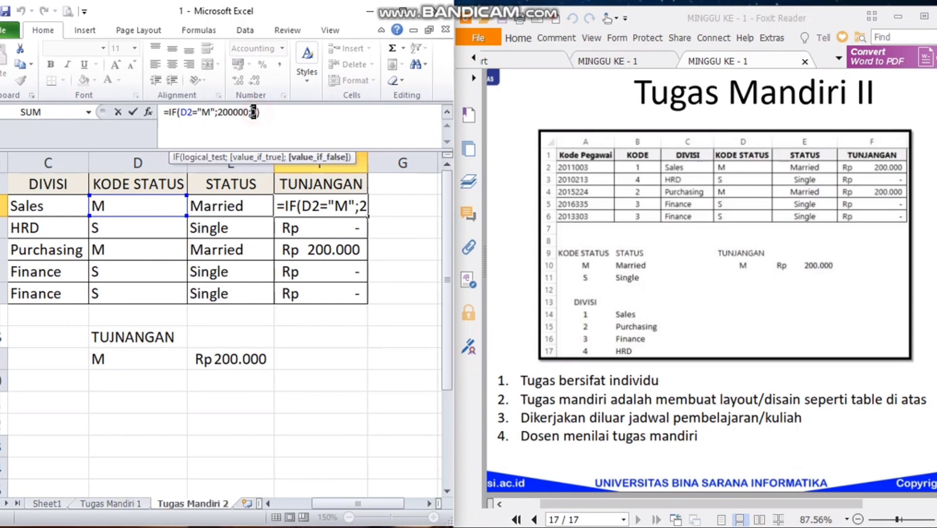
key(Return)
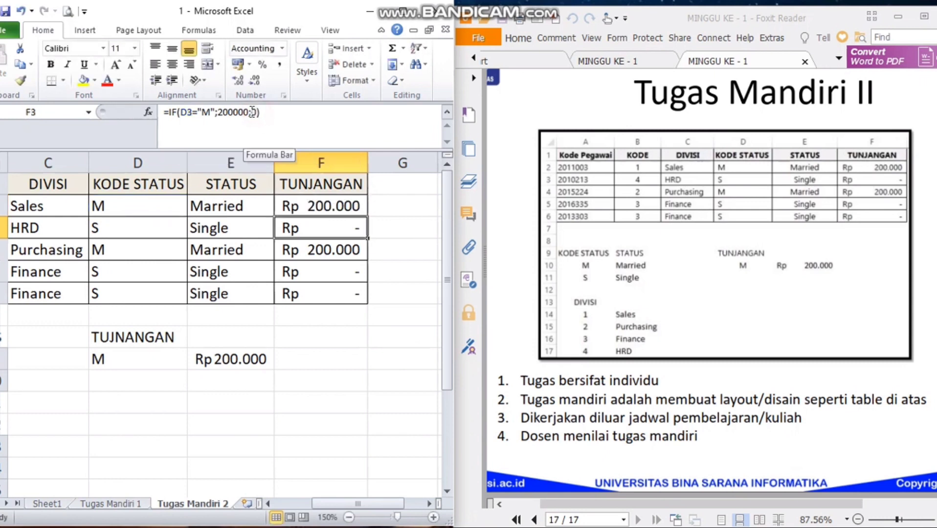
Step: Compare the STATUS and TUNJANGAN cells of the first two employee rows
click(257, 204)
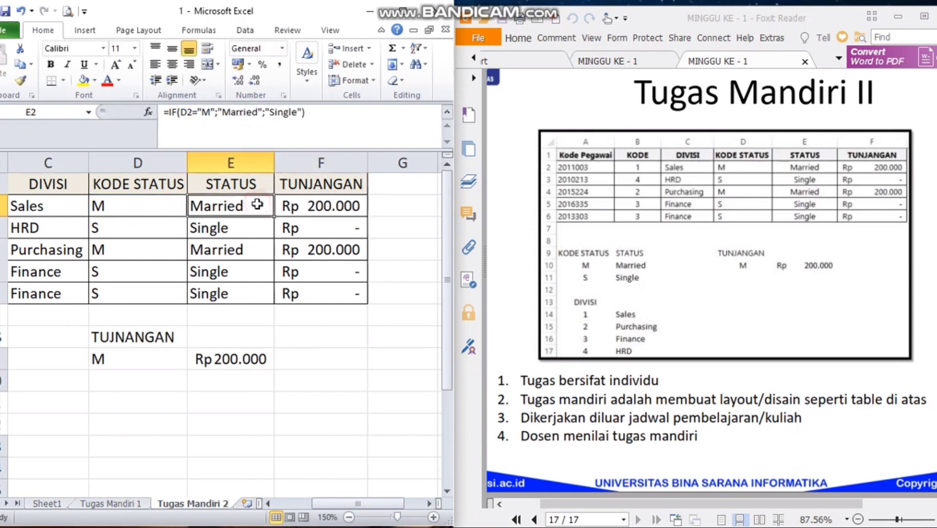
click(304, 200)
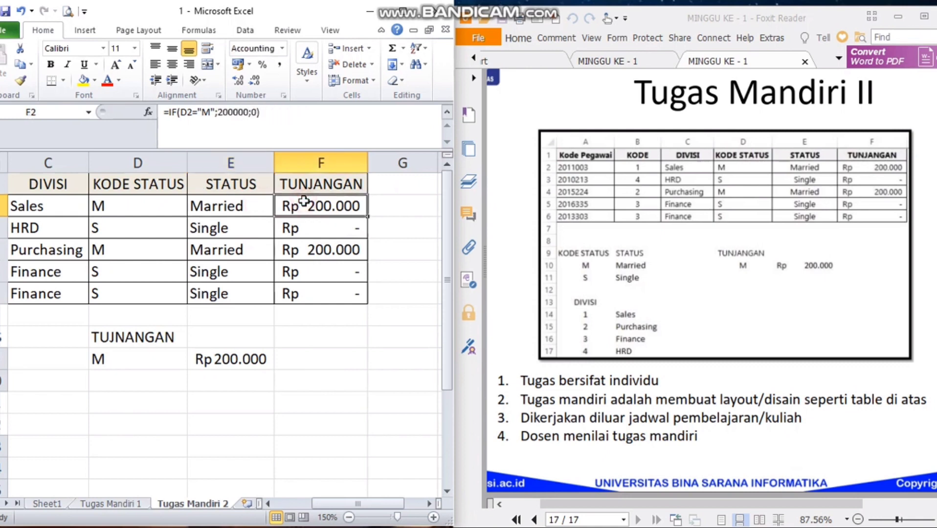
click(268, 228)
click(297, 229)
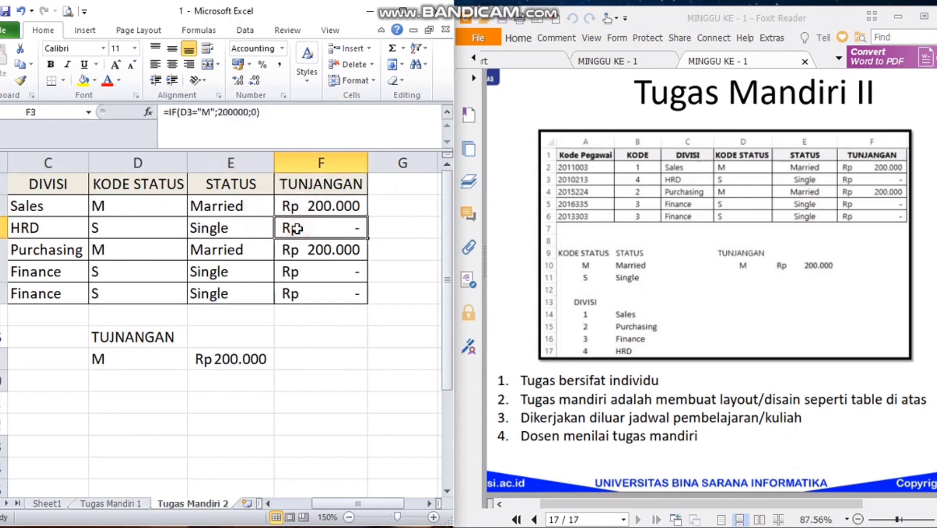
Step: Format the TUNJANGAN cells F2:F6 as Accounting with 0 decimal places and the Rp symbol
drag(326, 206, 321, 288)
right_click(320, 289)
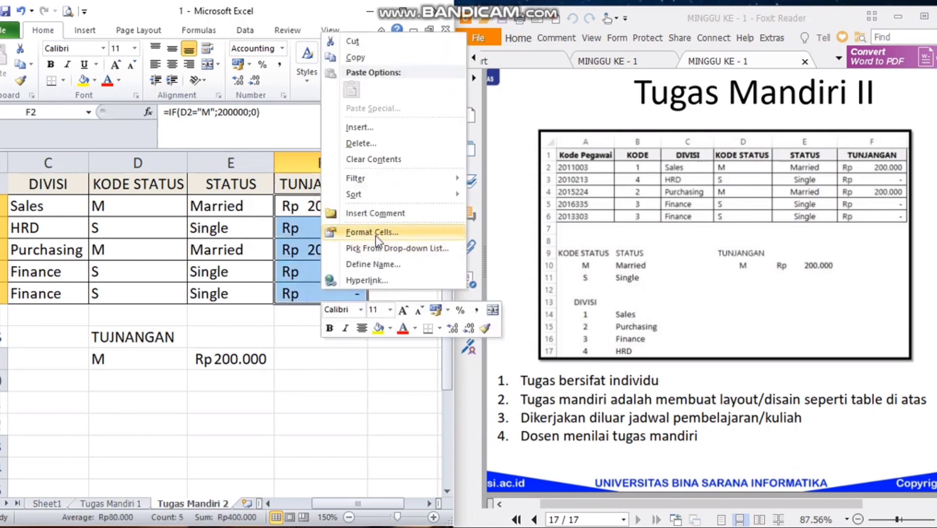
key(Escape)
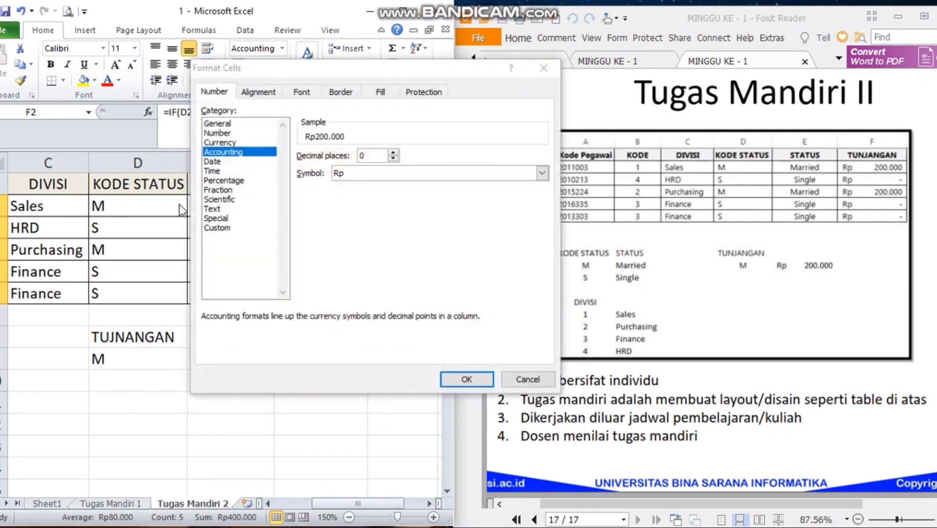
click(231, 142)
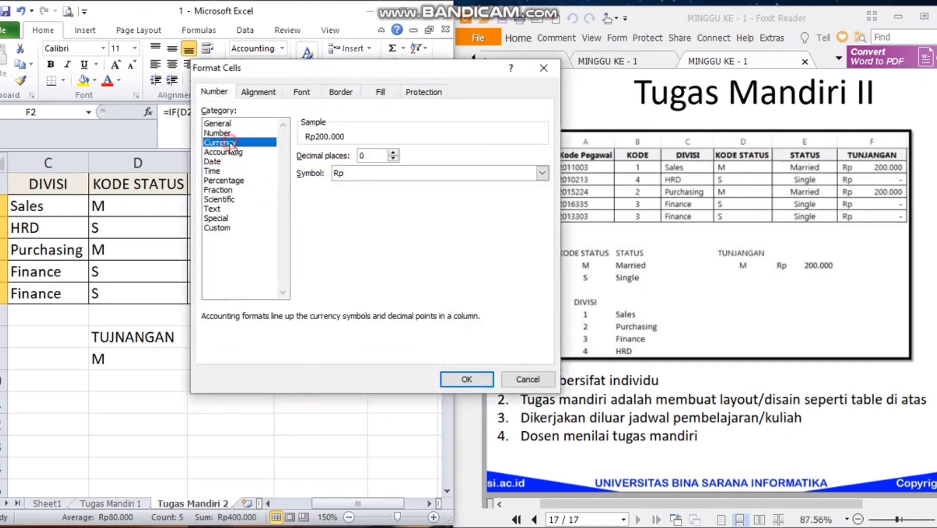
click(234, 152)
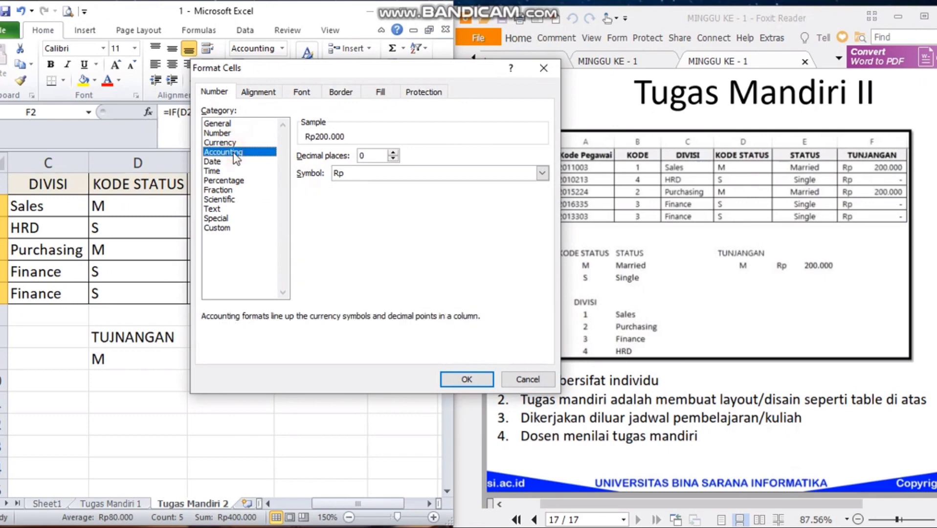
click(467, 379)
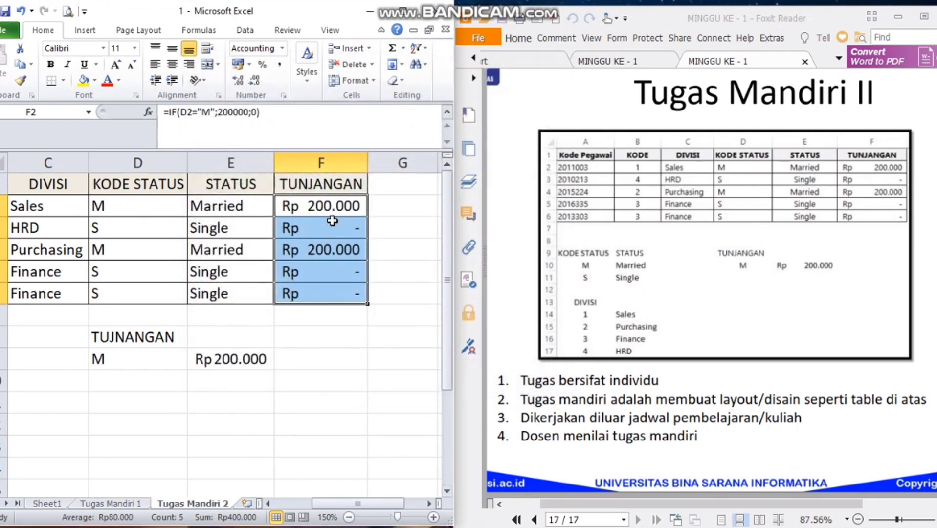
Step: Select the second employee's TUNJANGAN cell F3 and save the workbook
click(301, 232)
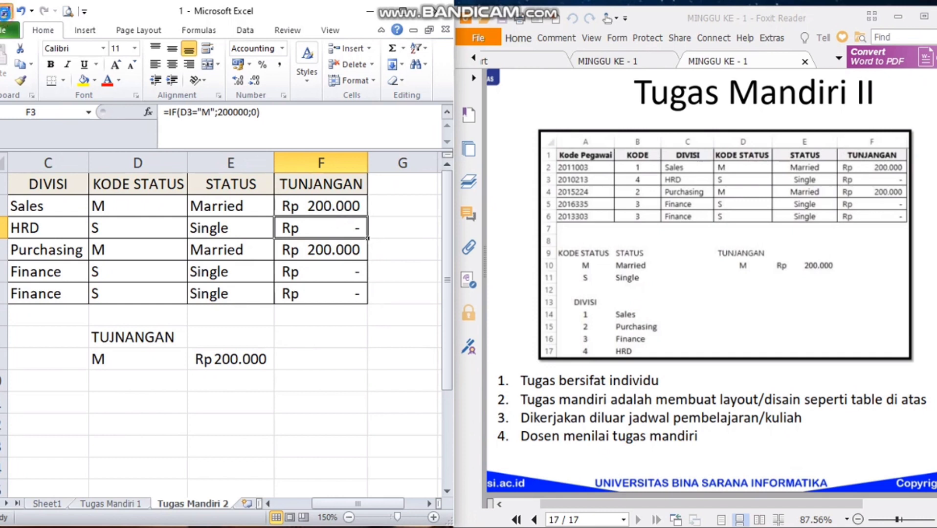
click(6, 12)
Step: Review the FUNGSI STATISTIK slide in Foxit Reader and check the COUNTIF formulas in C8 and C9 of Tugas Mandiri 1 in Excel
drag(648, 453, 669, 234)
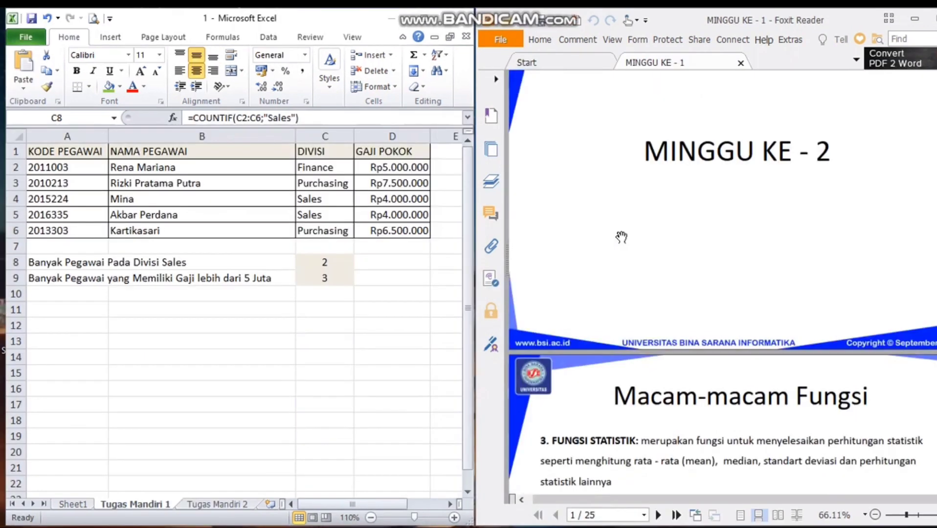
scroll(622, 237, down, 3)
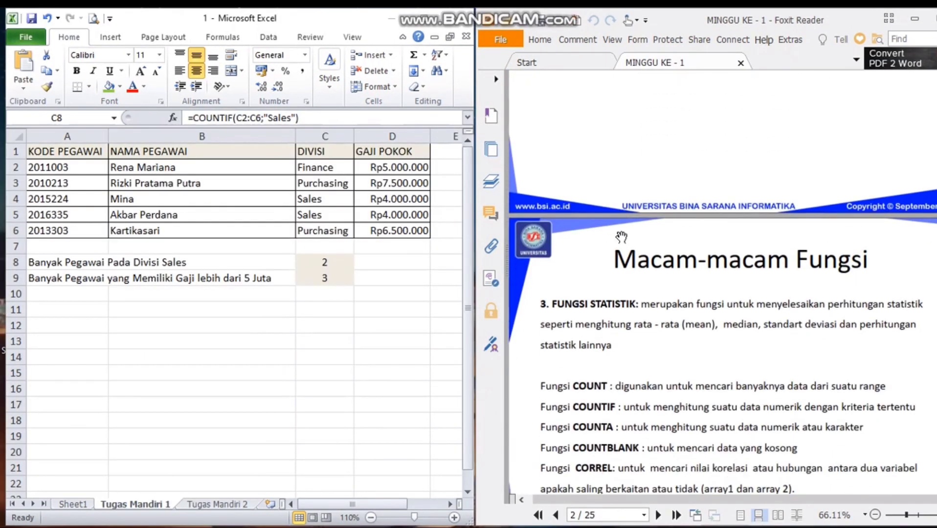
scroll(622, 237, down, 3)
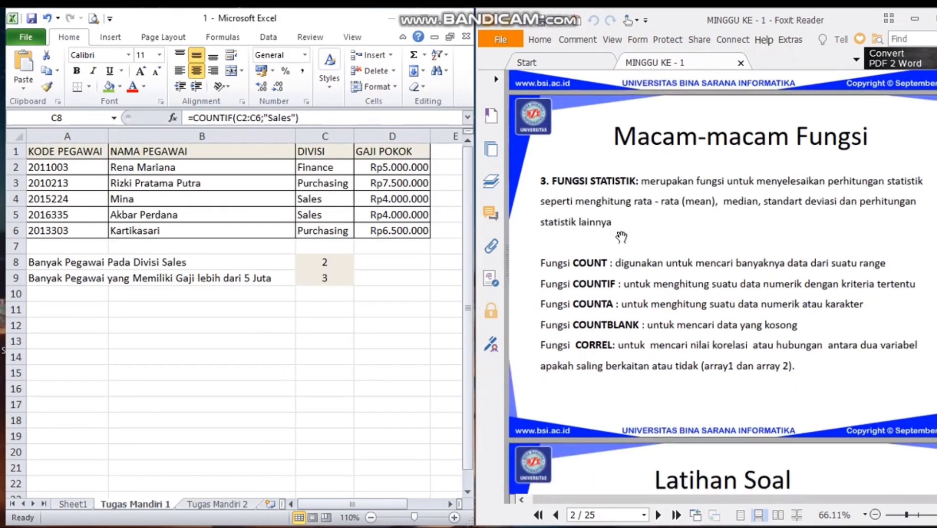
scroll(622, 238, down, 1)
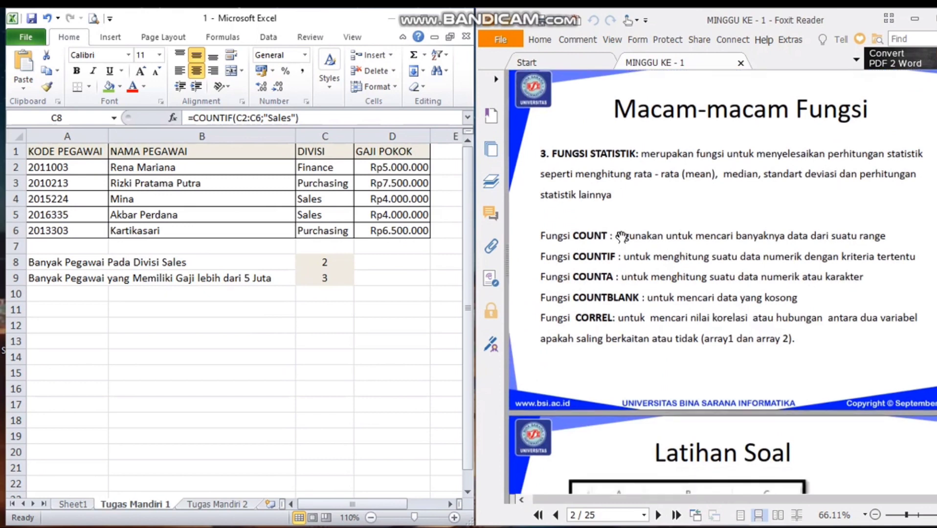
scroll(622, 237, down, 1)
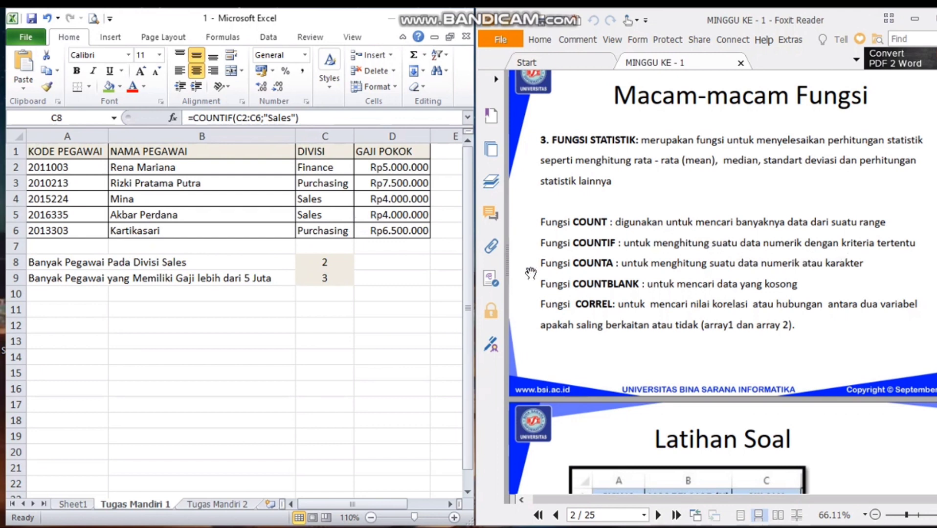
click(332, 265)
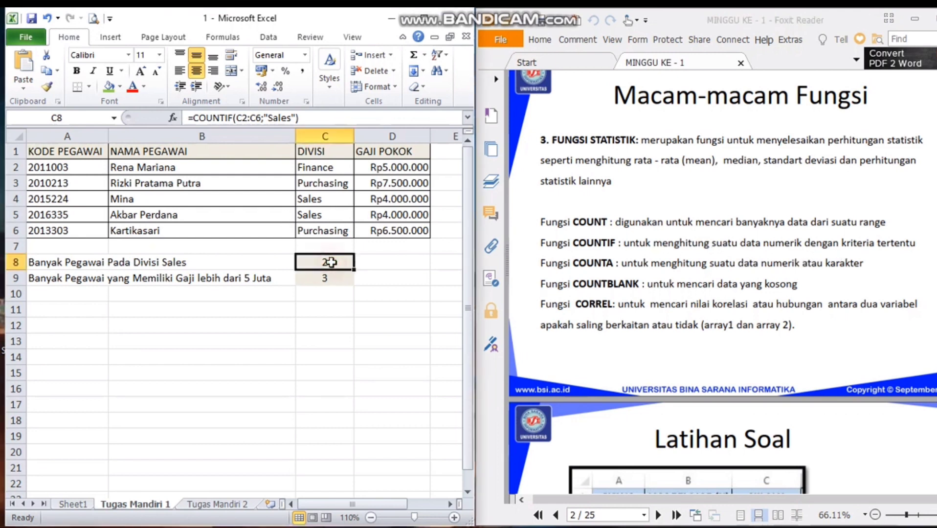
click(326, 277)
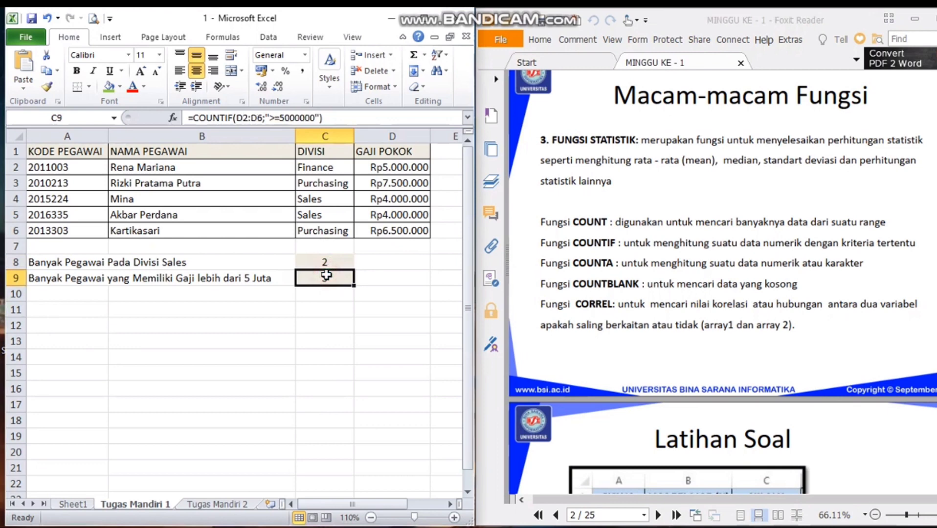
Step: Read the CORREL exercise slide and the search and reference function slides in Foxit Reader, through HLOOKUP and VLOOKUP
click(666, 359)
drag(666, 356, 671, 142)
scroll(671, 143, down, 8)
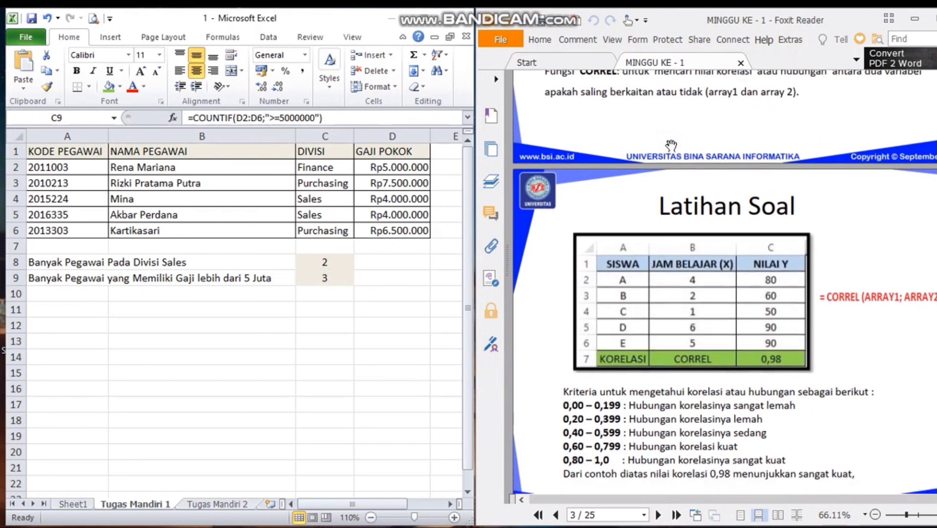
scroll(671, 146, down, 1)
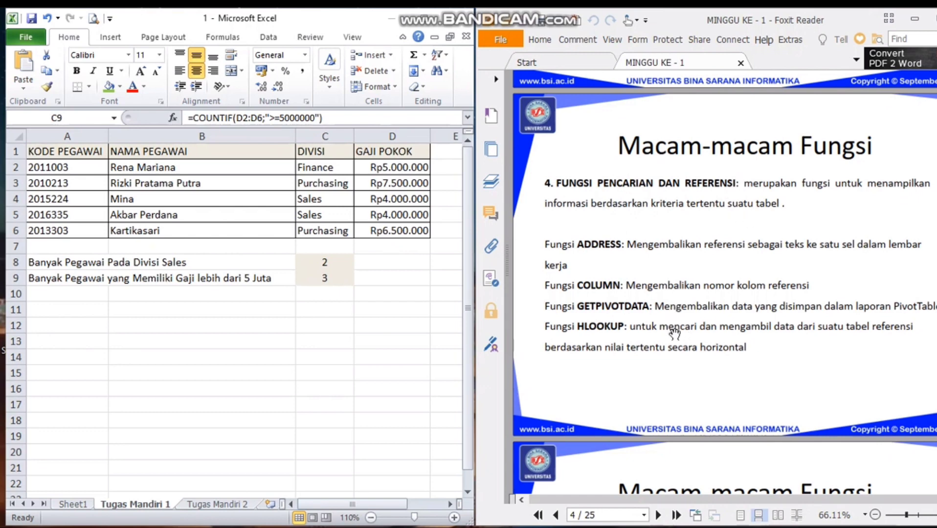
drag(672, 333, 671, 267)
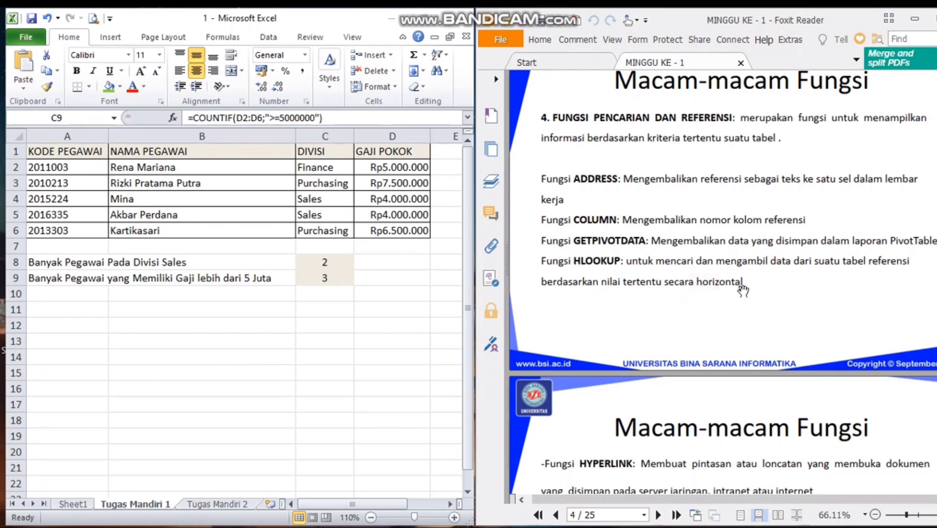
scroll(743, 291, down, 5)
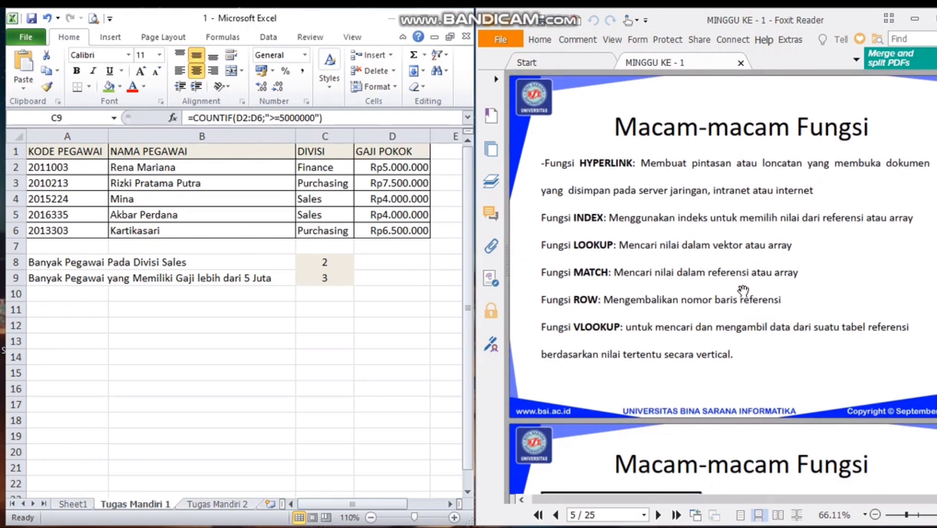
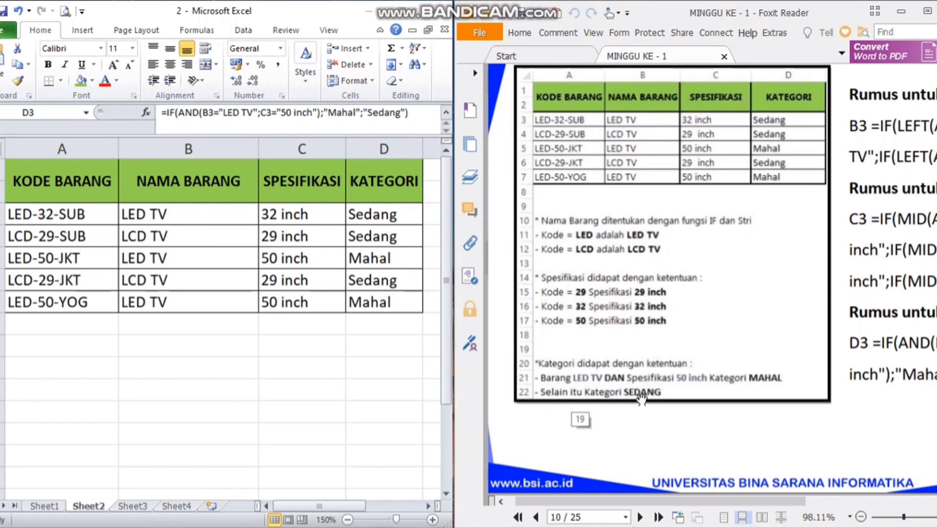
Step: Examine the two AND conditions of the KATEGORI formula in D3 on Sheet2: B3="LED TV" and C3="50 inch"
click(384, 214)
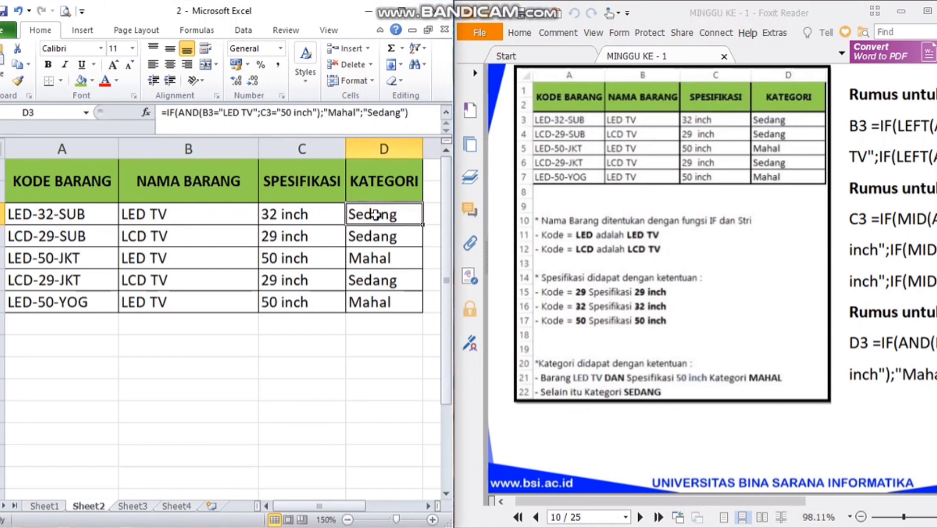
click(173, 114)
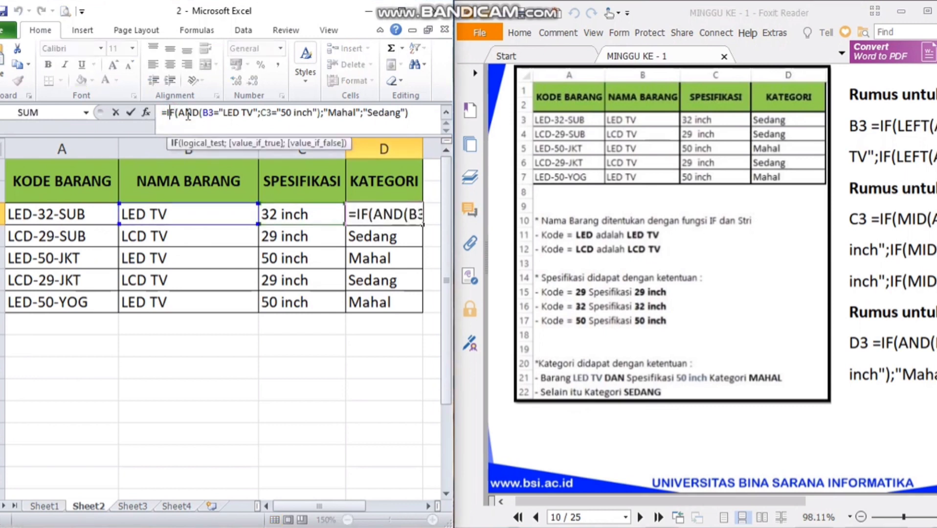
click(187, 115)
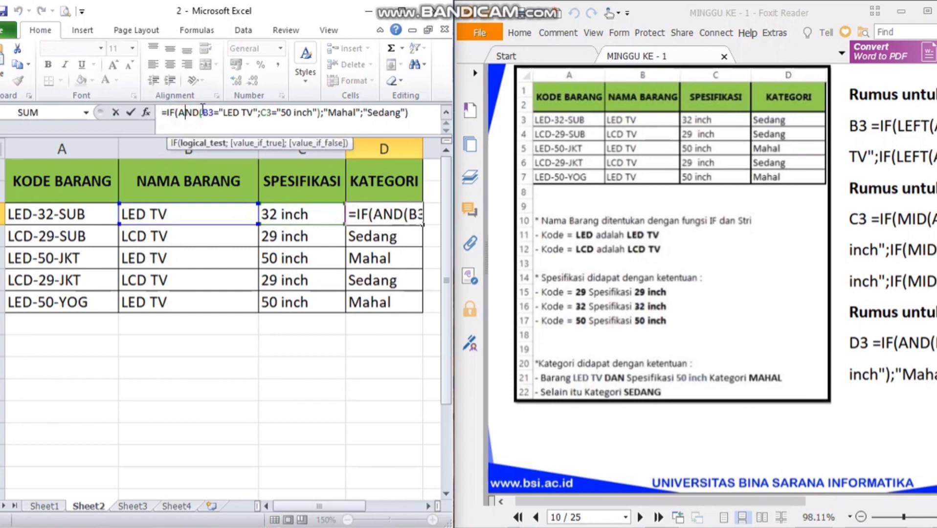
click(206, 113)
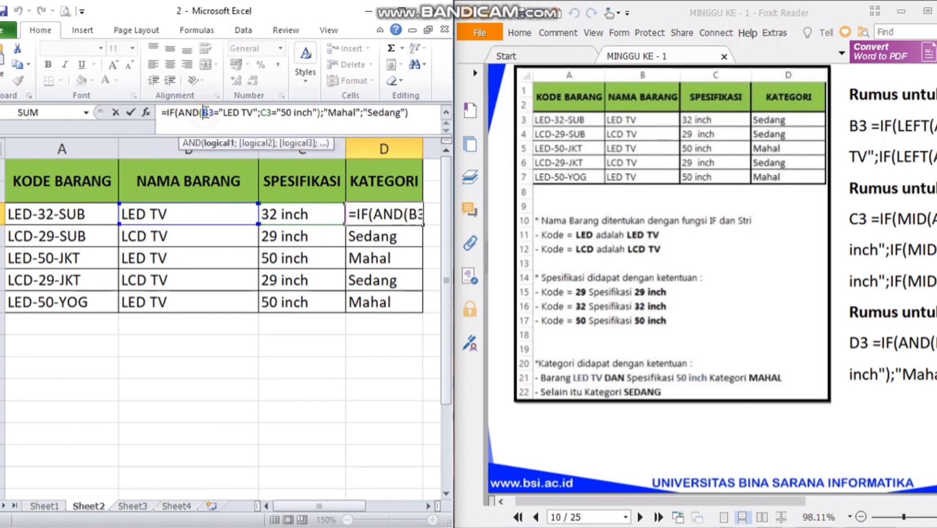
drag(206, 113, 247, 113)
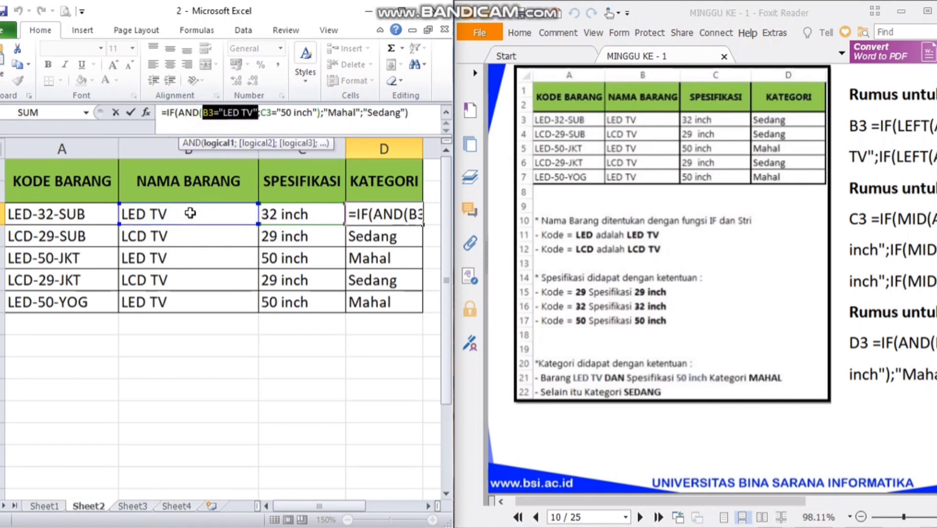
click(306, 113)
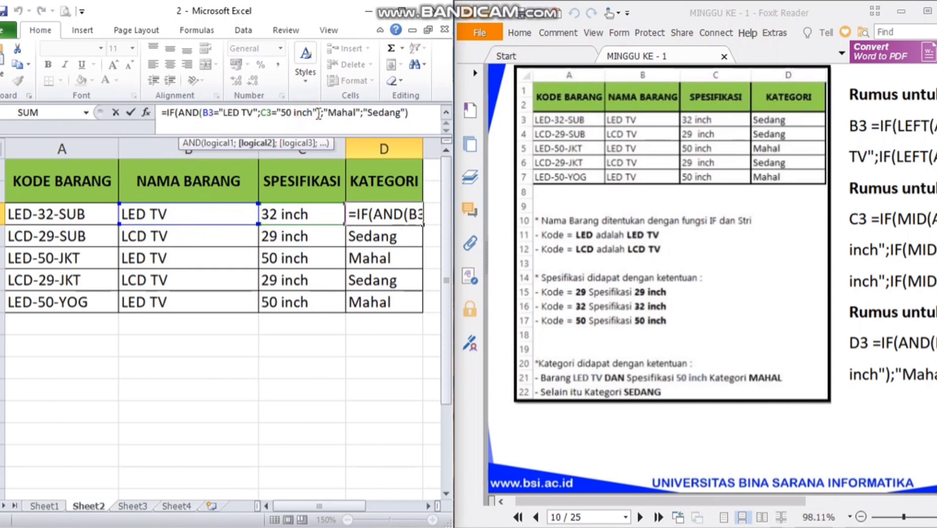
drag(317, 113, 267, 113)
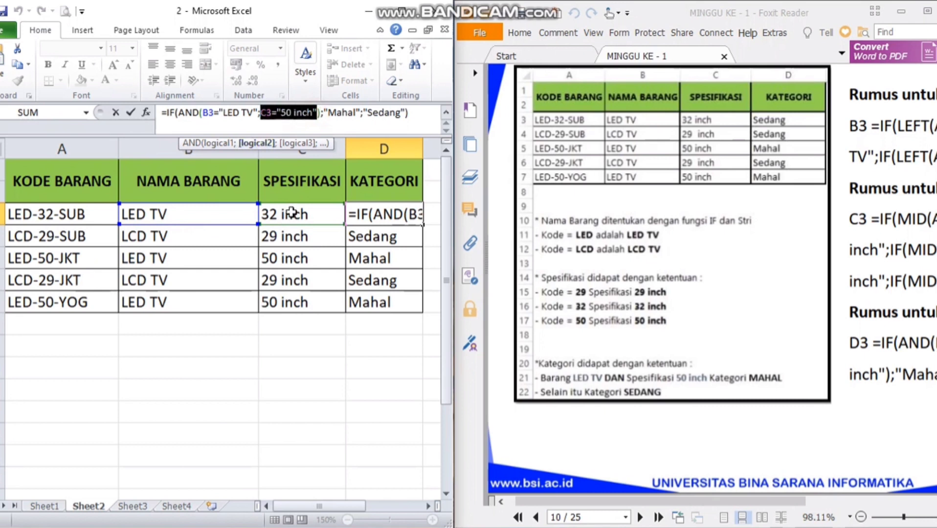
click(300, 113)
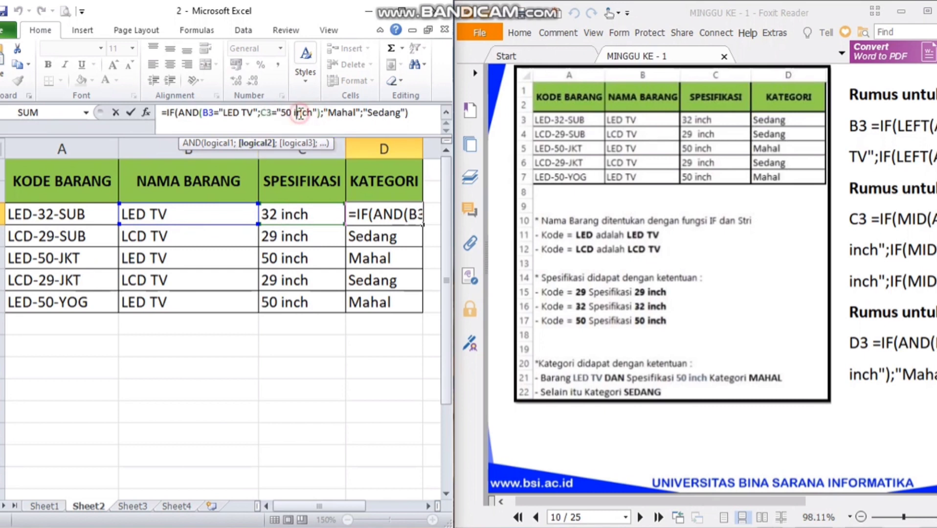
Step: Compare the D3 formula's AND conditions with its true value "Mahal" and false value "Sedang"
click(228, 112)
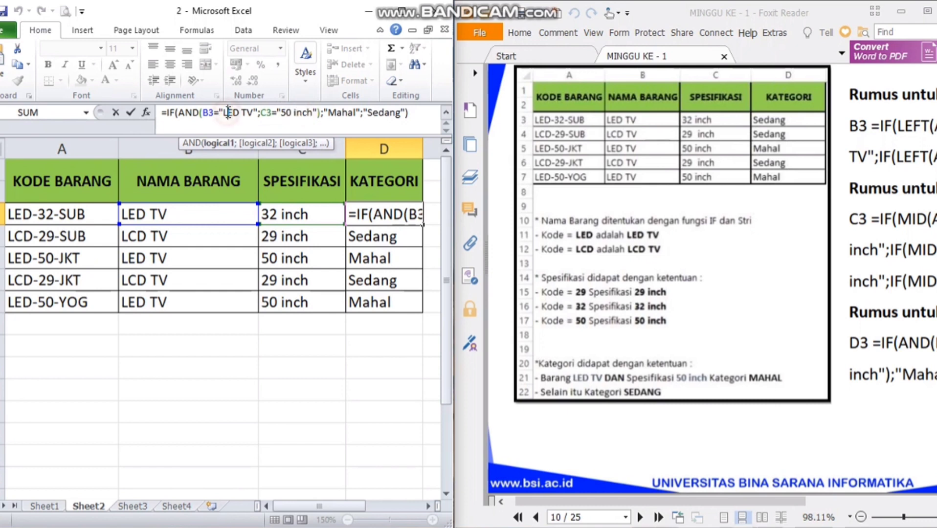
click(287, 112)
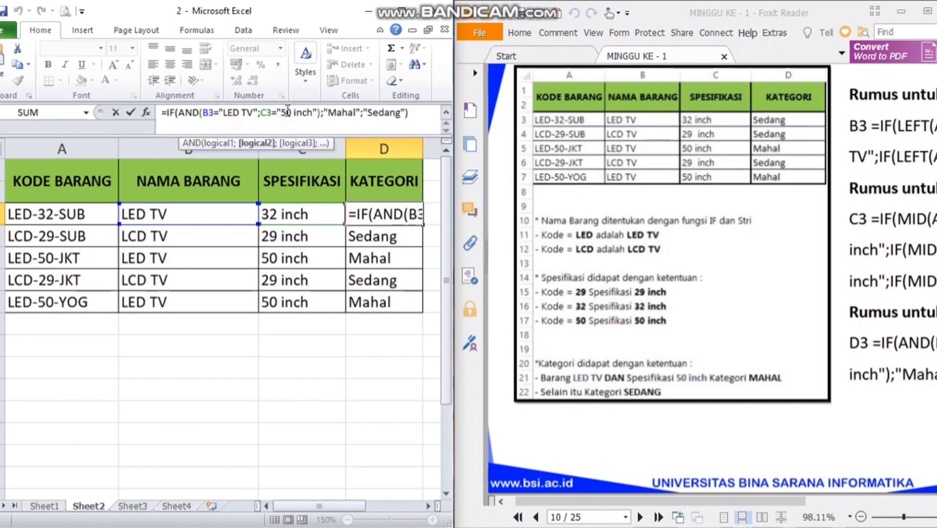
click(339, 112)
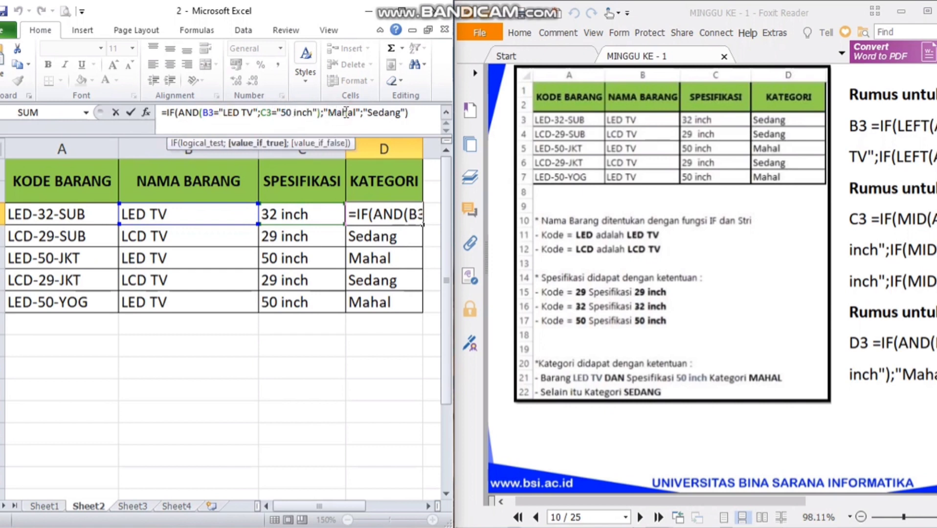
drag(364, 114, 358, 113)
click(396, 114)
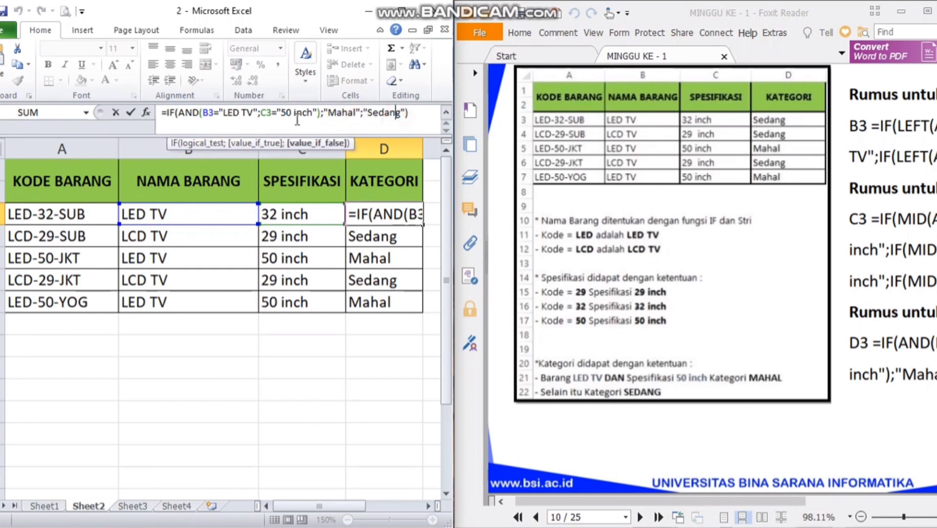
Step: Go through the complete IF(AND) formula in D3 once more and leave it as written
click(191, 112)
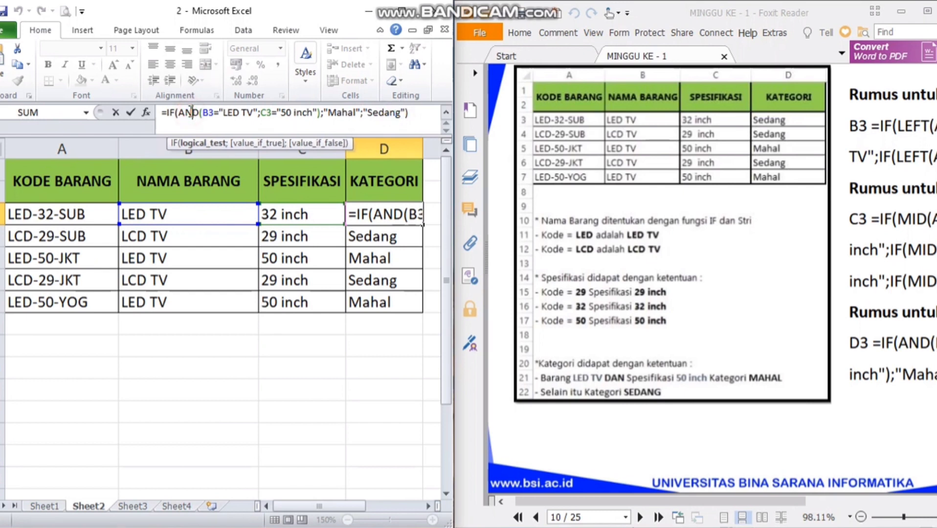
drag(202, 112, 258, 113)
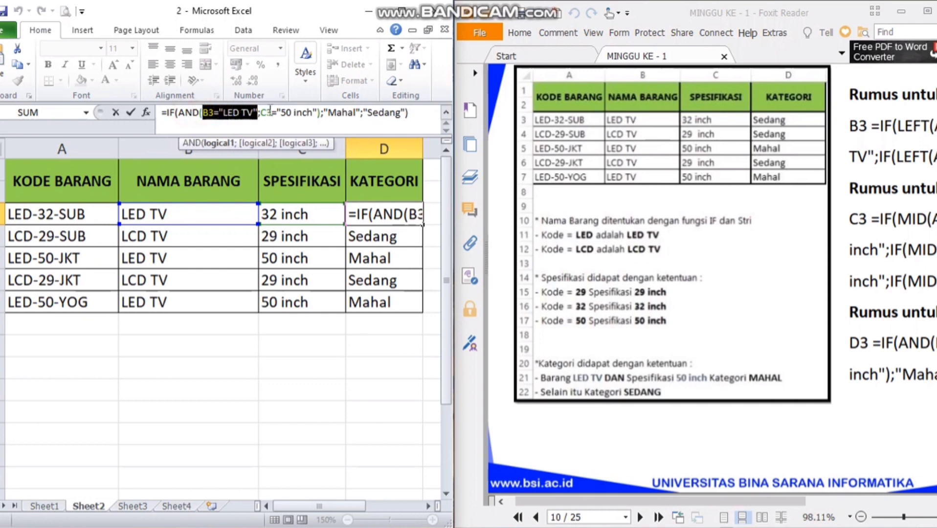
click(228, 112)
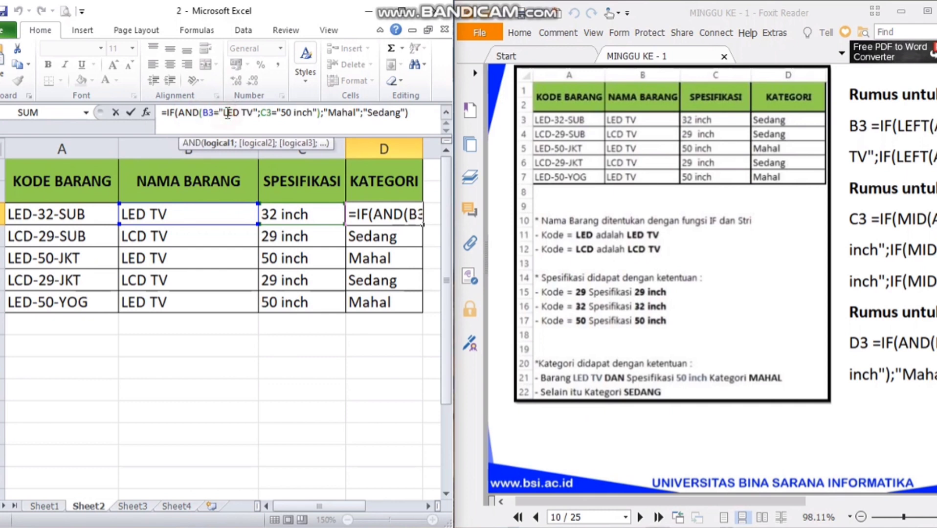
click(291, 112)
click(338, 112)
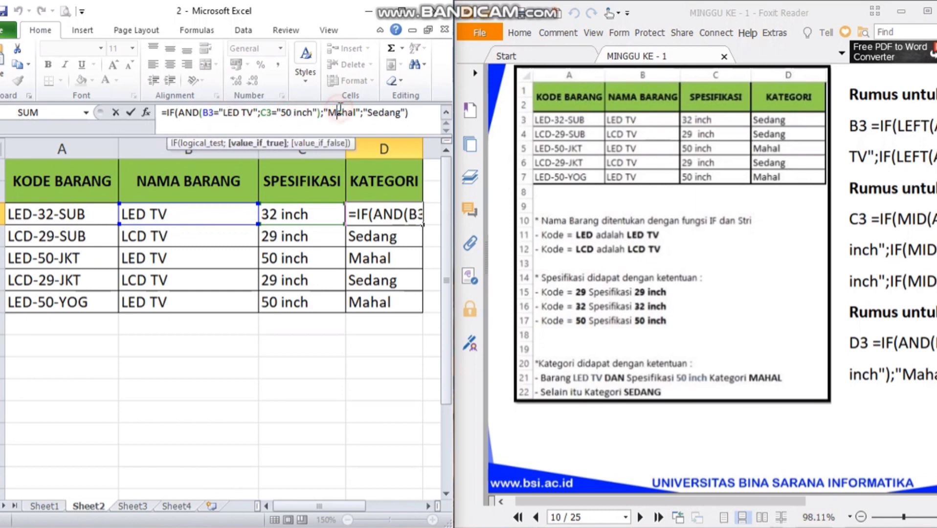
click(370, 112)
key(Return)
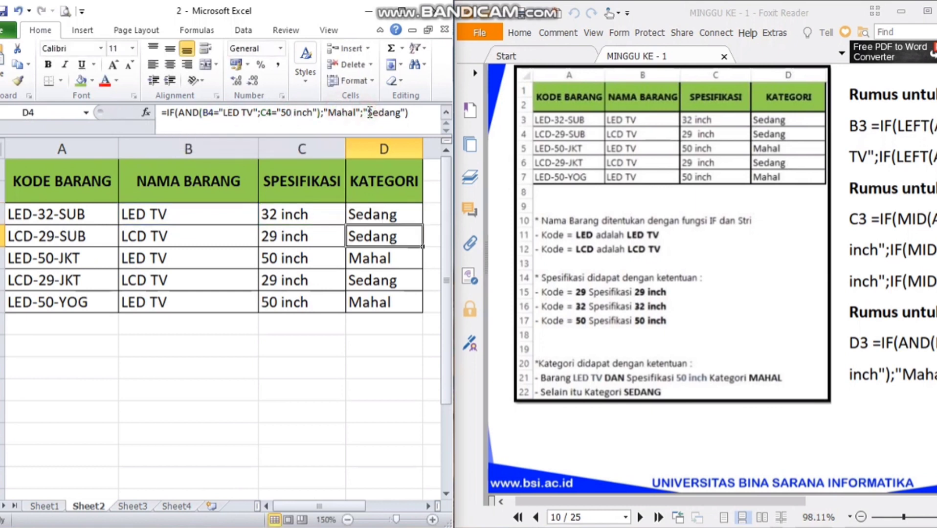
Step: Compare the KATEGORI results in rows 3 to 7 with each row's NAMA BARANG and SPESIFIKASI values
click(414, 215)
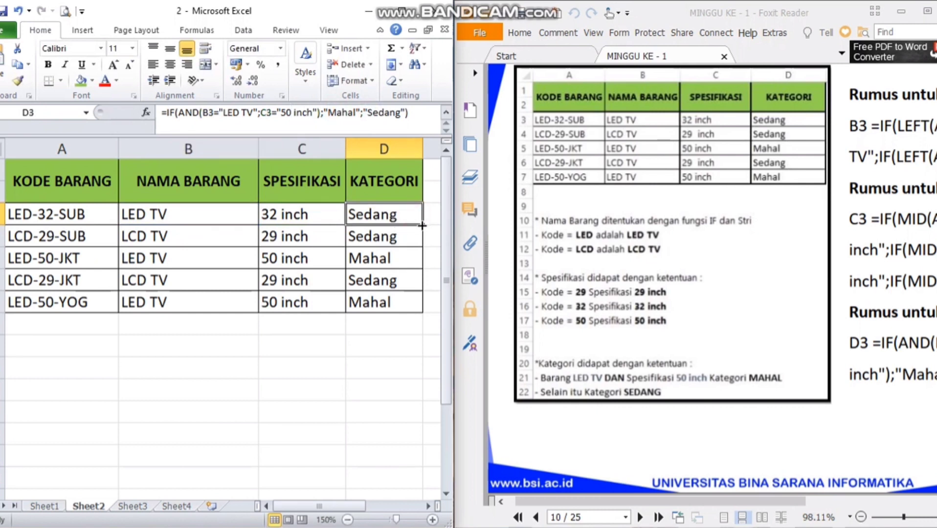
click(399, 288)
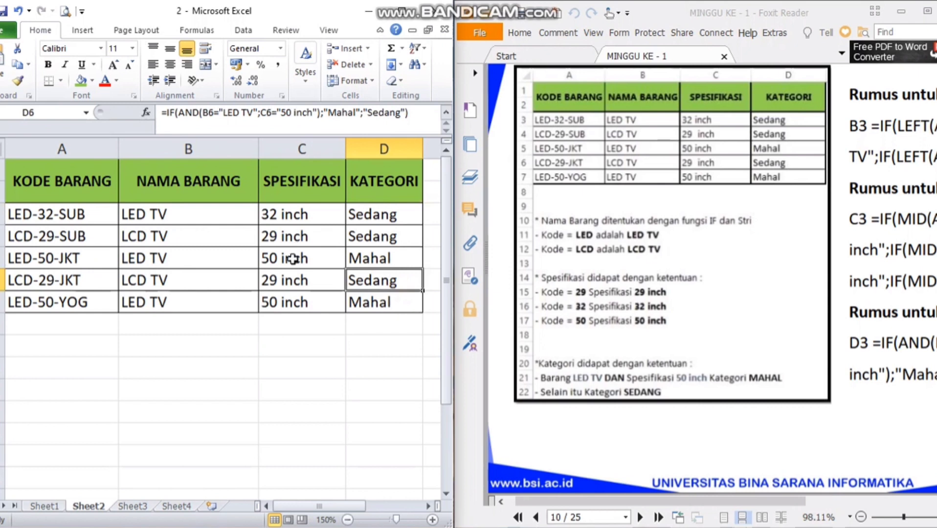
click(292, 259)
click(195, 254)
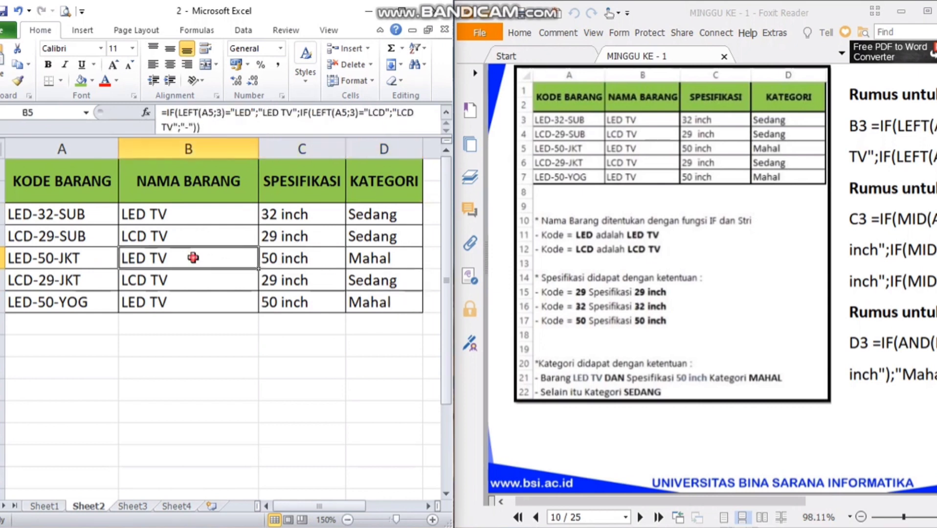
click(361, 260)
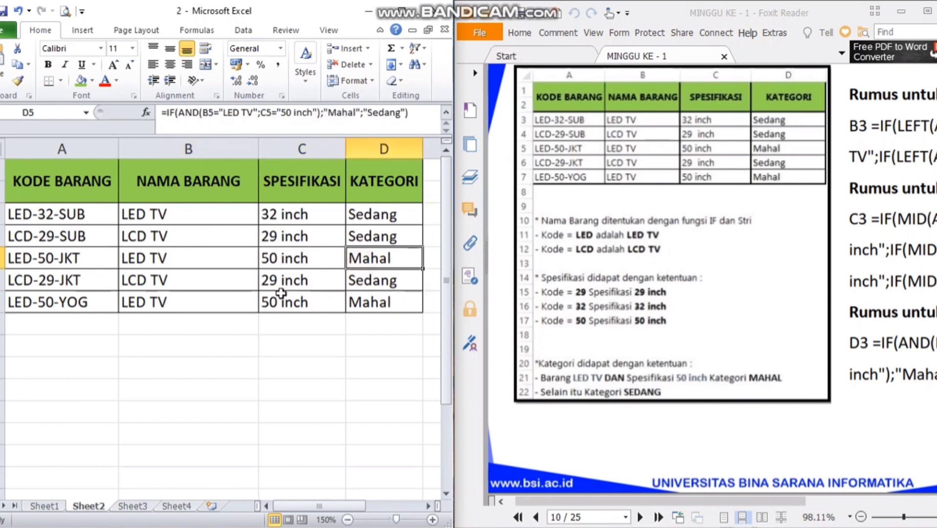
click(227, 308)
click(307, 307)
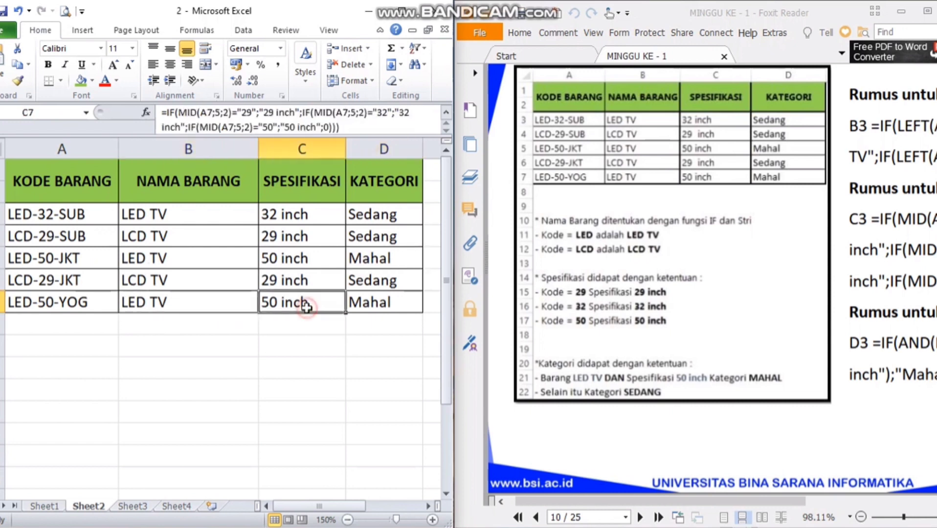
click(289, 284)
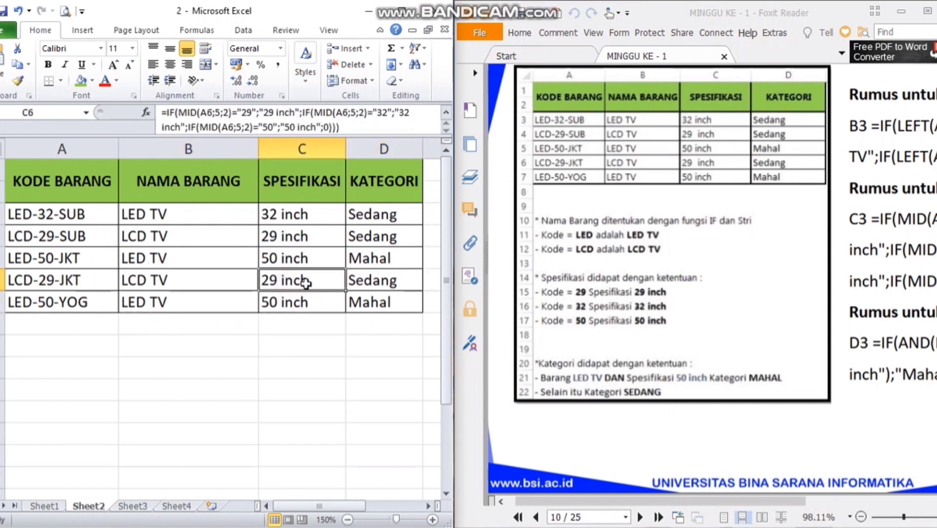
click(175, 280)
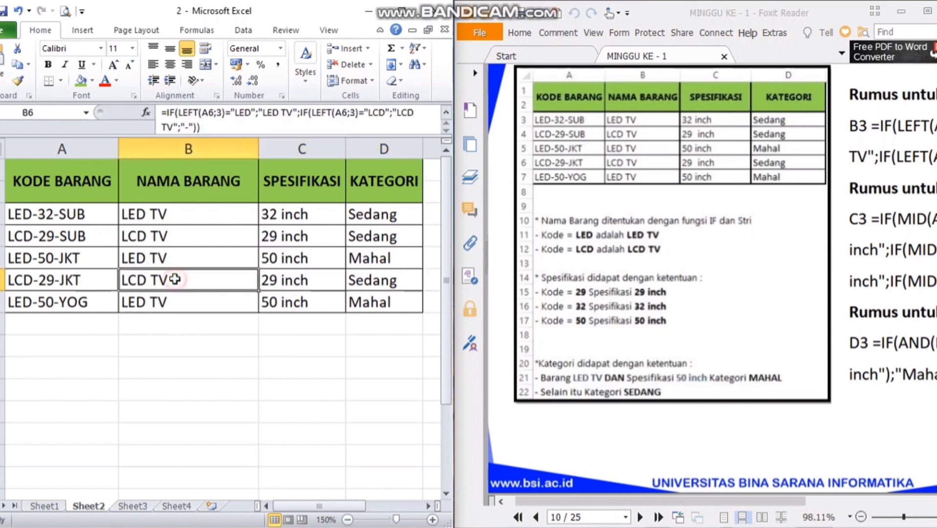
click(399, 279)
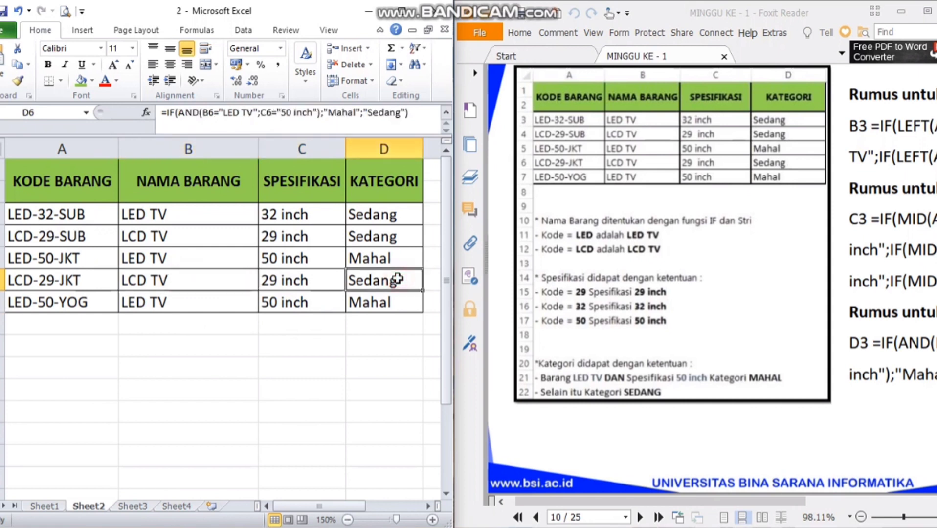
Step: Switch to Foxit Reader and skim from the KATEGORI rule through the database and information function slides to the Data Validasi slide
click(714, 384)
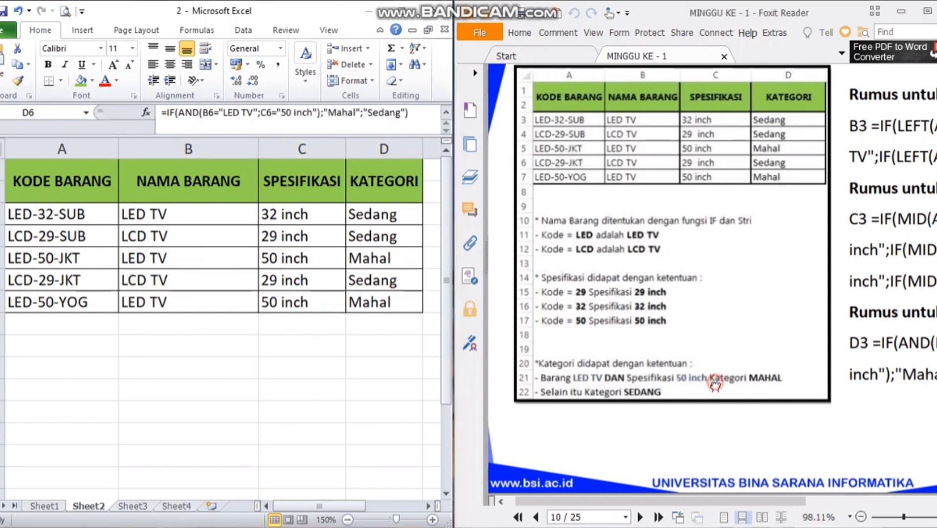
click(861, 517)
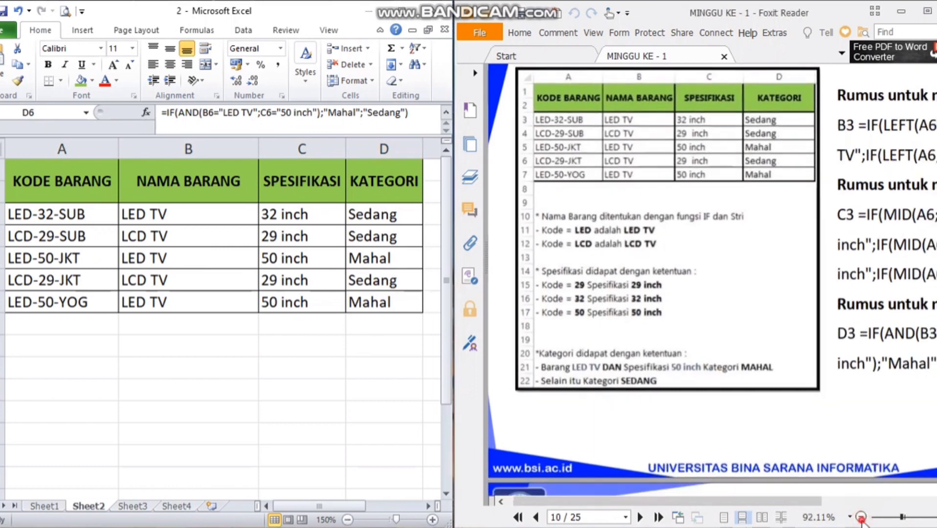
click(861, 517)
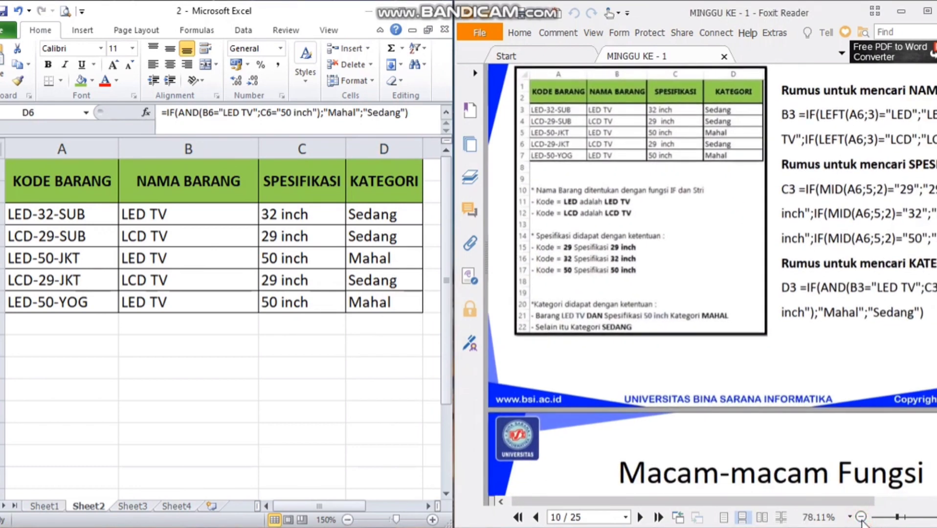
click(861, 518)
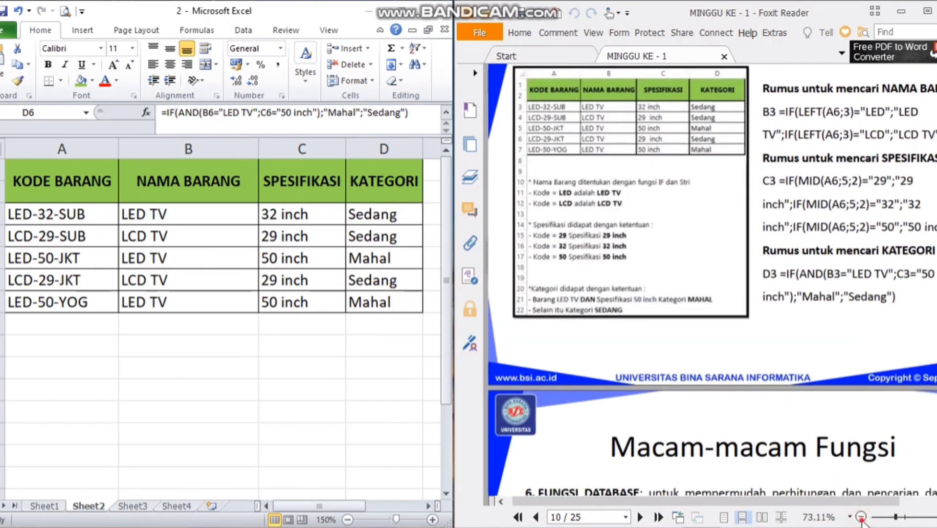
click(861, 517)
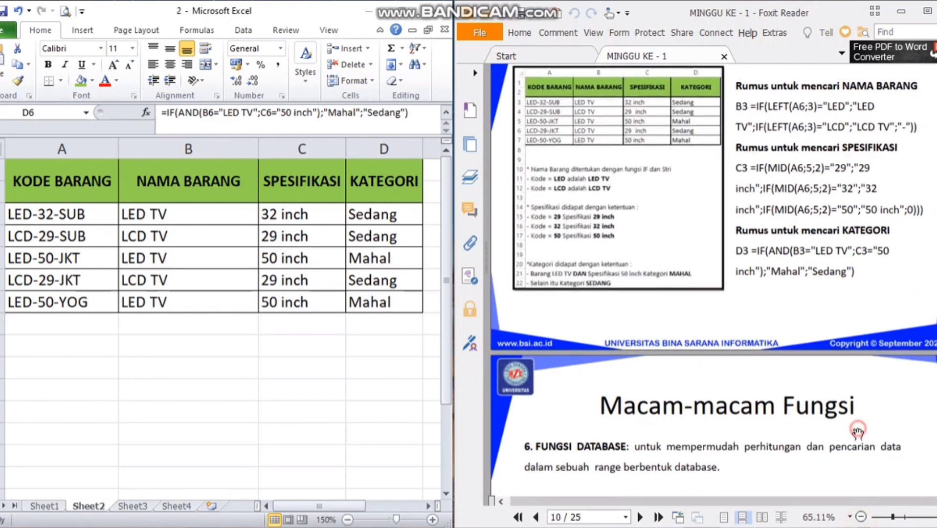
scroll(857, 432, down, 5)
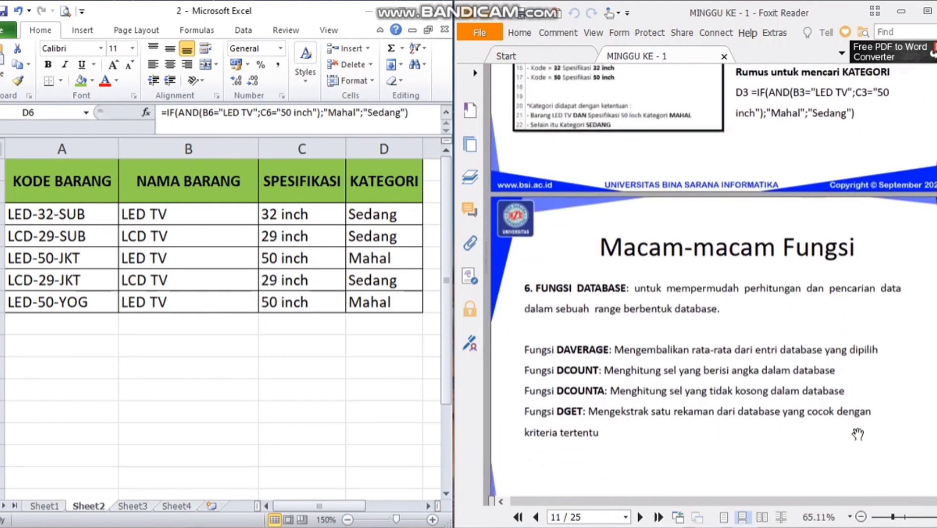
scroll(858, 433, down, 3)
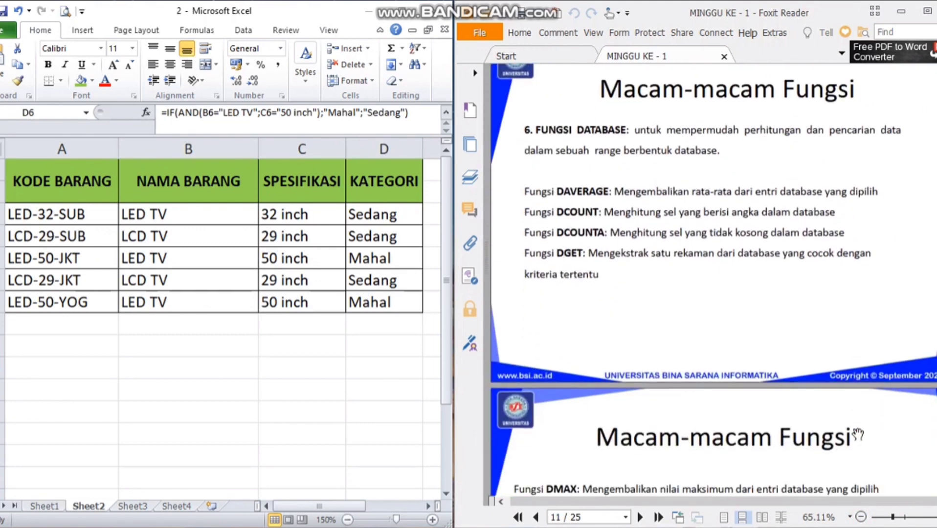
scroll(858, 434, down, 3)
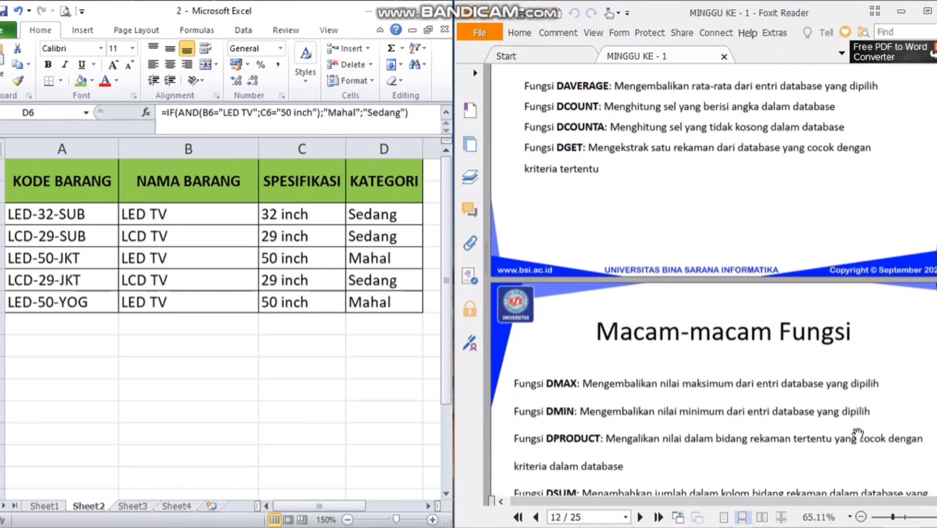
scroll(858, 433, down, 20)
scroll(858, 434, up, 9)
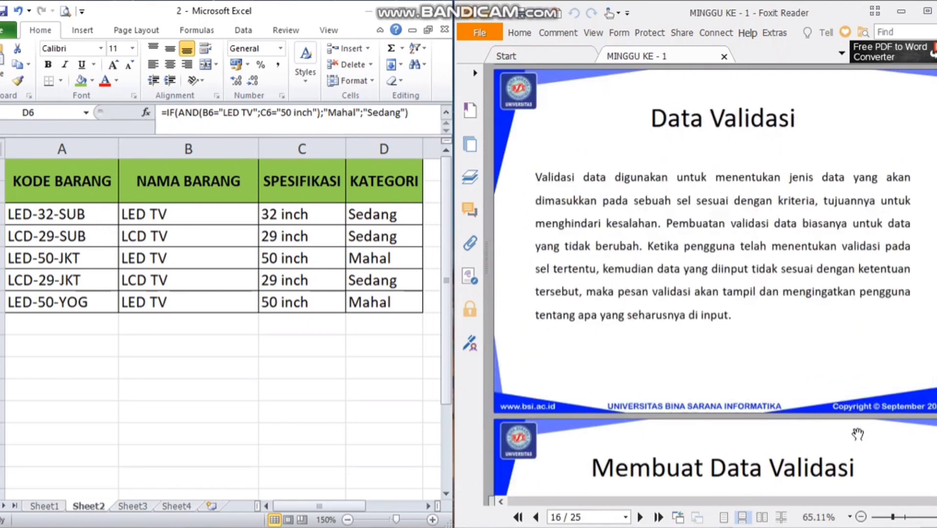
scroll(858, 434, up, 15)
scroll(858, 434, down, 10)
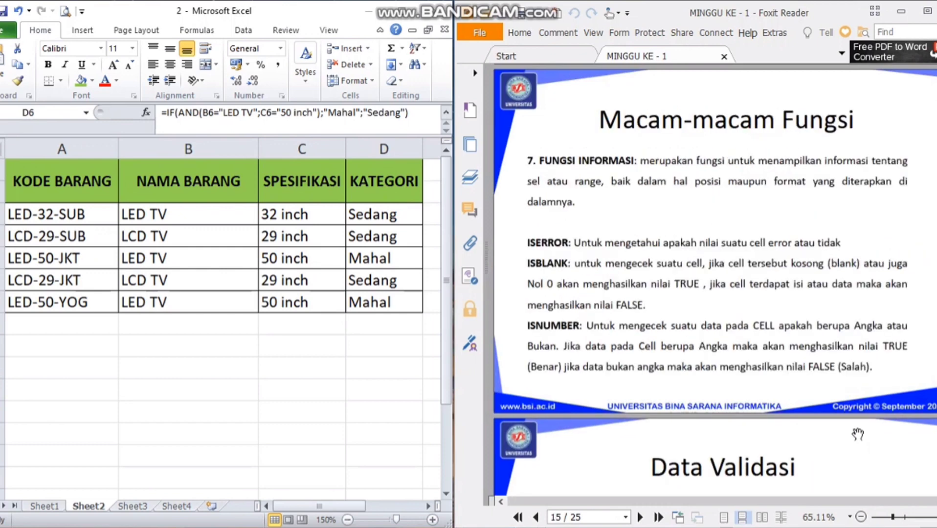
scroll(858, 434, down, 10)
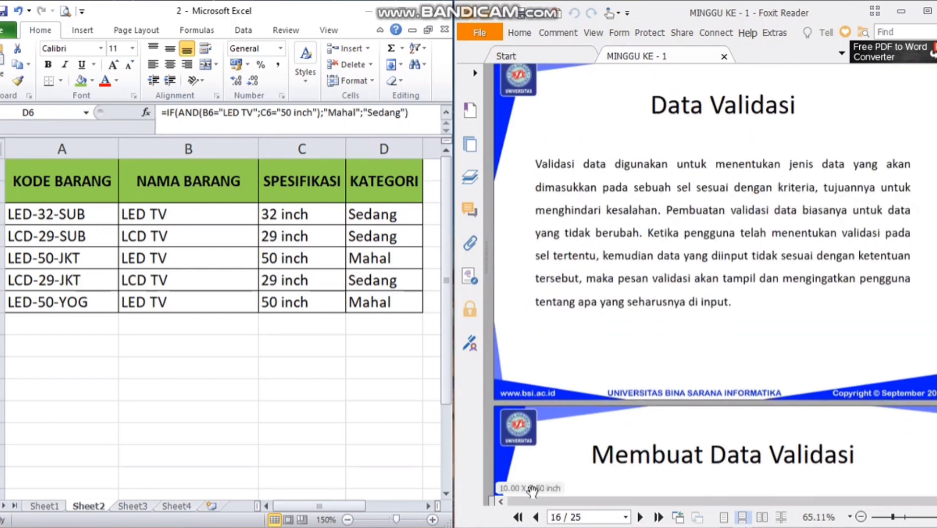
Step: Switch to Excel's Sheet4 and view the validation input message on the KODE CABANG cells
click(184, 506)
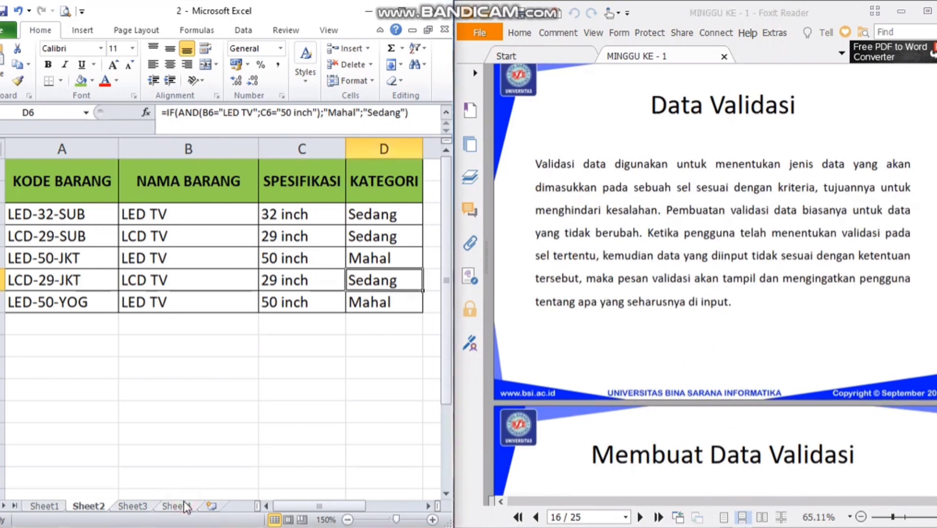
click(179, 507)
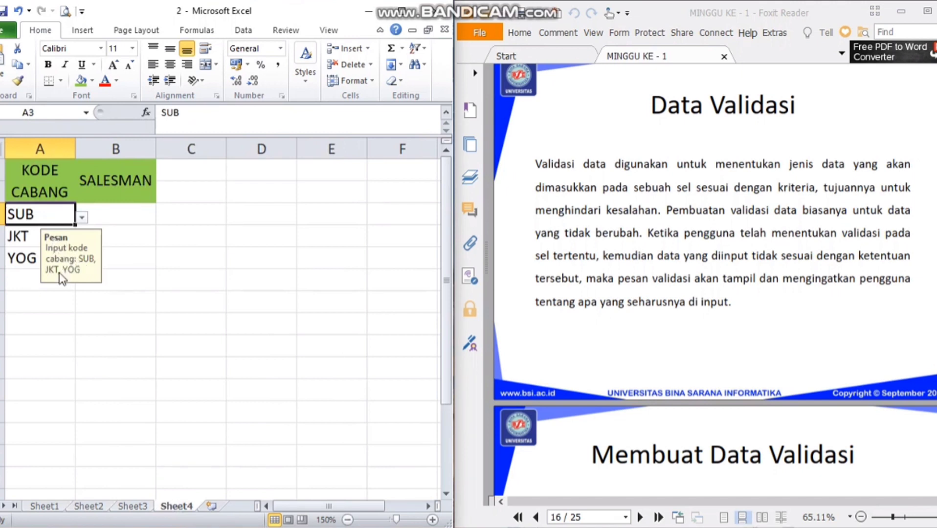
click(31, 257)
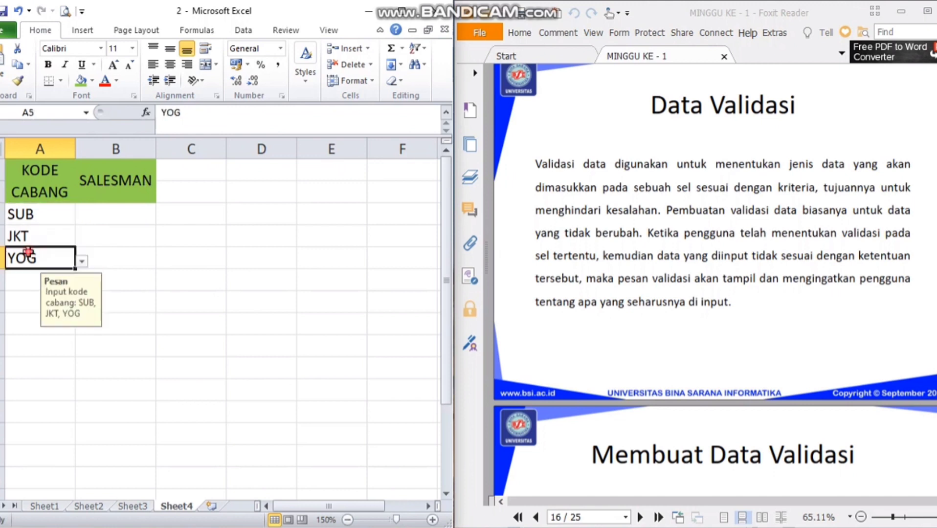
Step: Try to replace the branch code in A5 with BDG, a code outside the allowed list
double_click(39, 258)
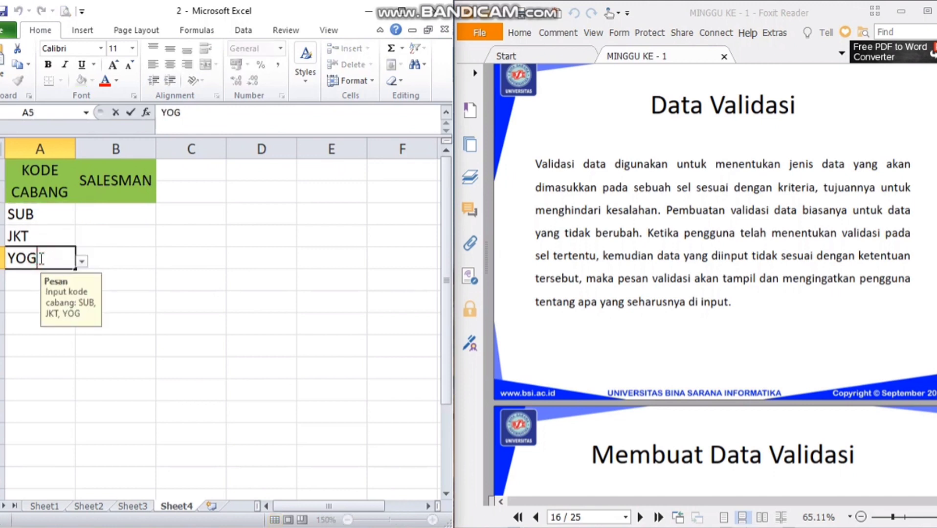
key(BackSpace)
key(BackSpace)
key(BackSpace)
text(BDGg)
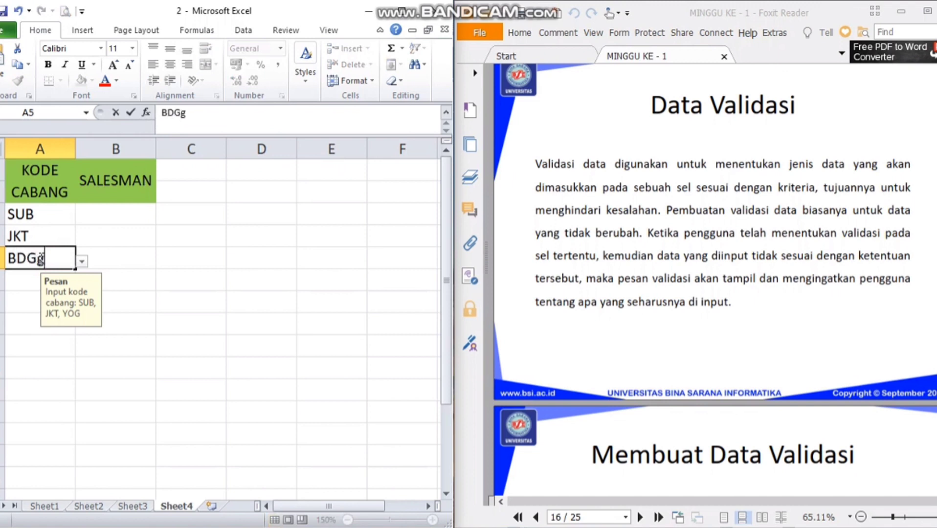
key(BackSpace)
key(Return)
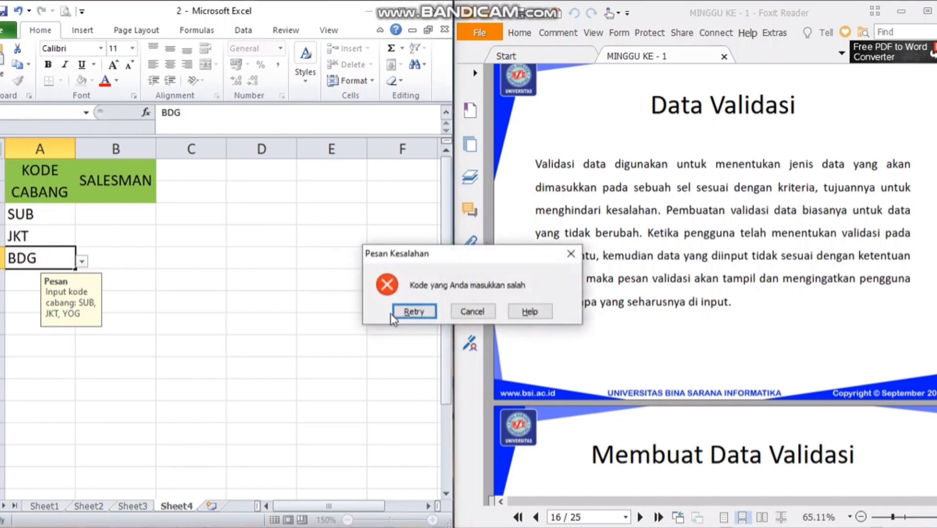
Step: Retry the rejected entry, clear it and choose YOG for A5 from the cell's validation list
click(411, 313)
key(Escape)
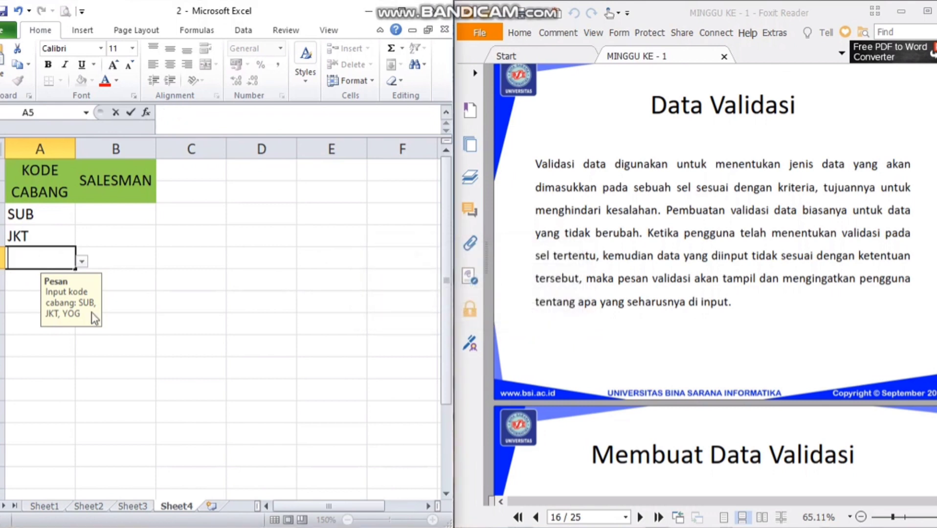
click(82, 262)
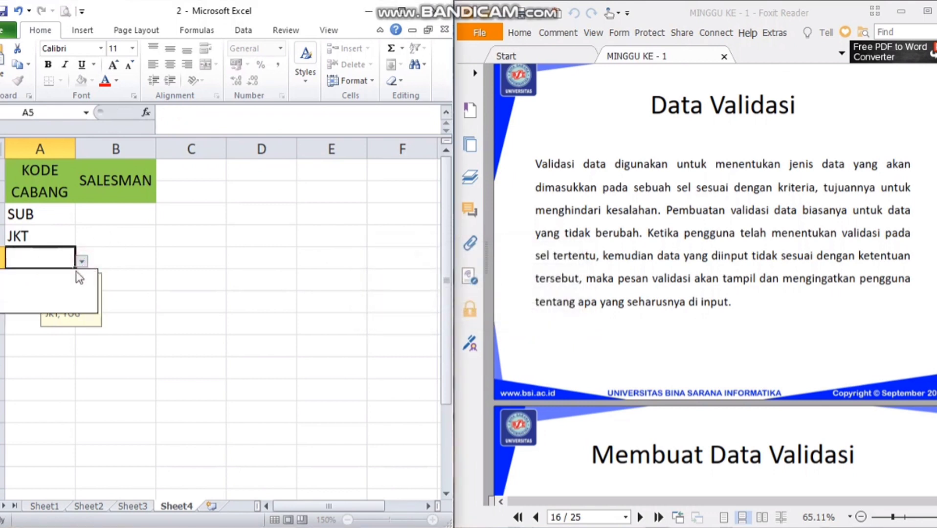
click(53, 301)
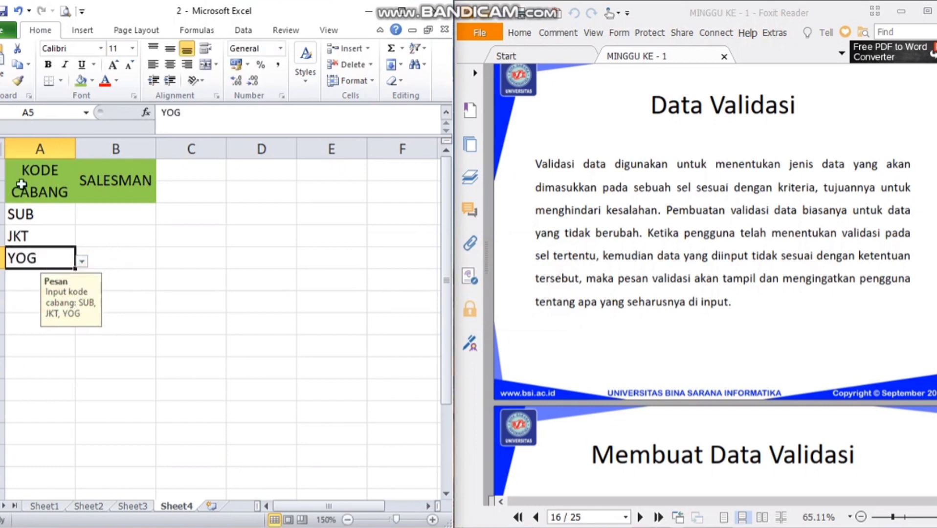
Step: View the input message on A3 and read the first Membuat Data Validasi slide in Foxit Reader
click(41, 213)
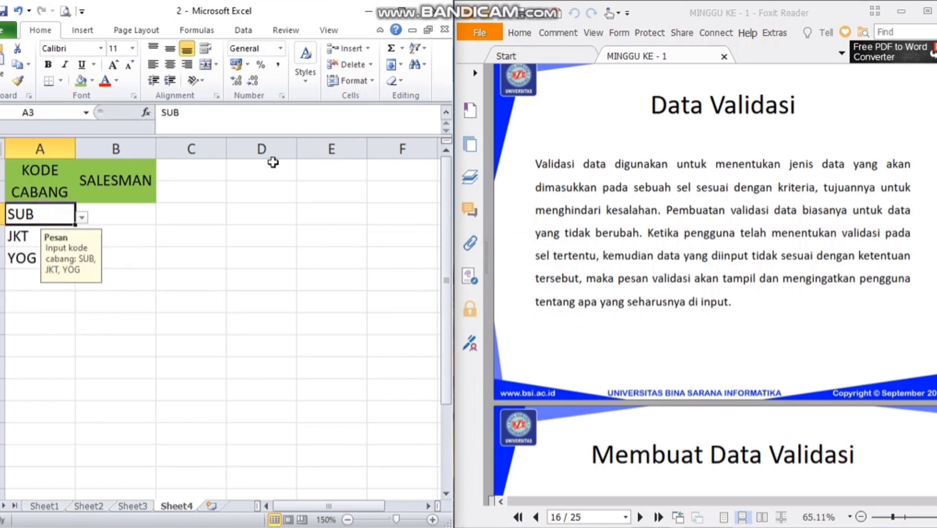
click(712, 266)
scroll(713, 267, down, 5)
scroll(712, 267, down, 5)
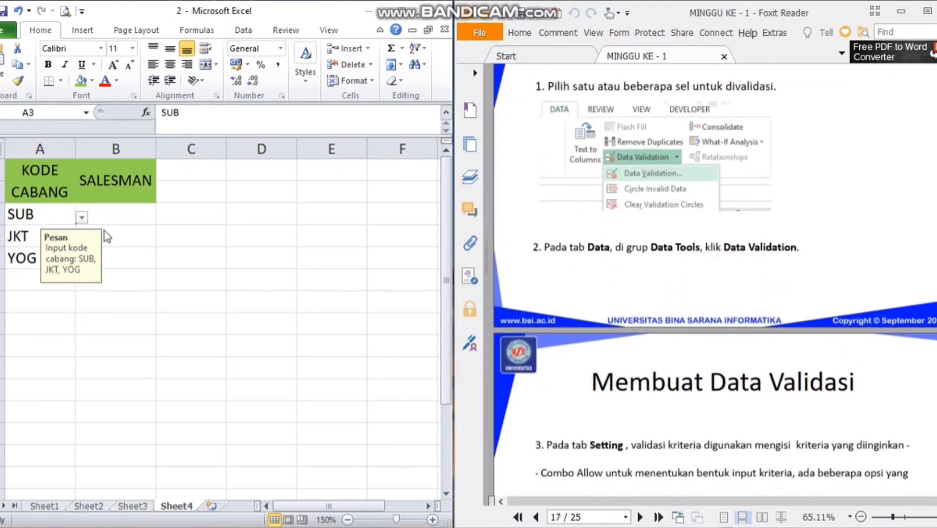
Step: Open Data Validation for the empty SALESMAN cell B3 and allow only values from a List
click(119, 218)
click(133, 217)
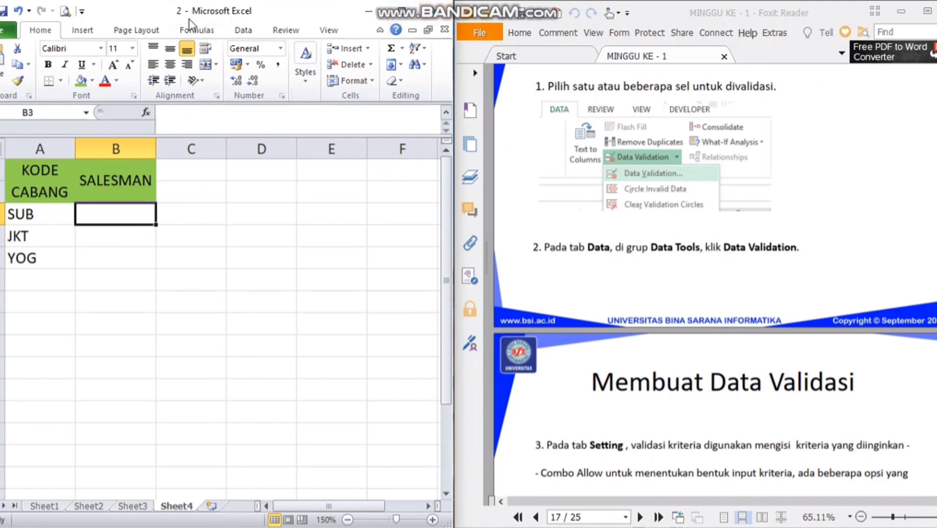
click(243, 30)
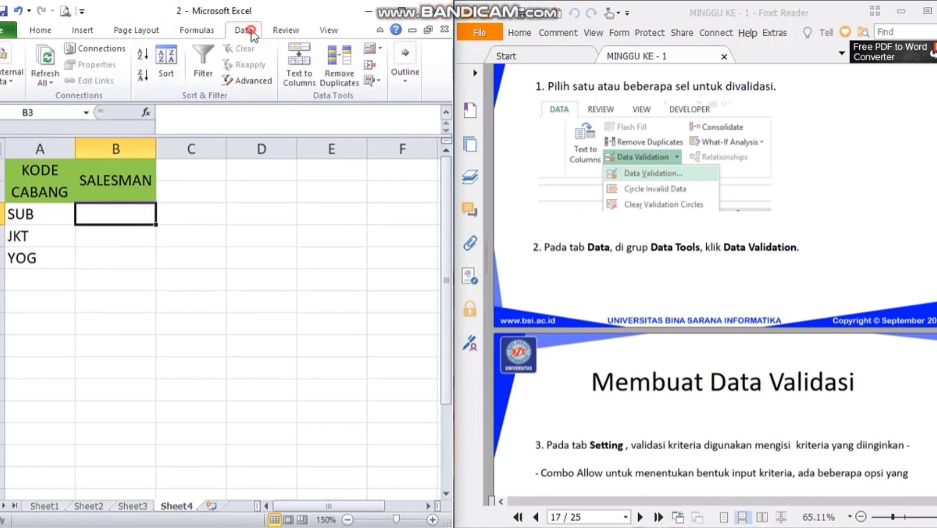
click(414, 19)
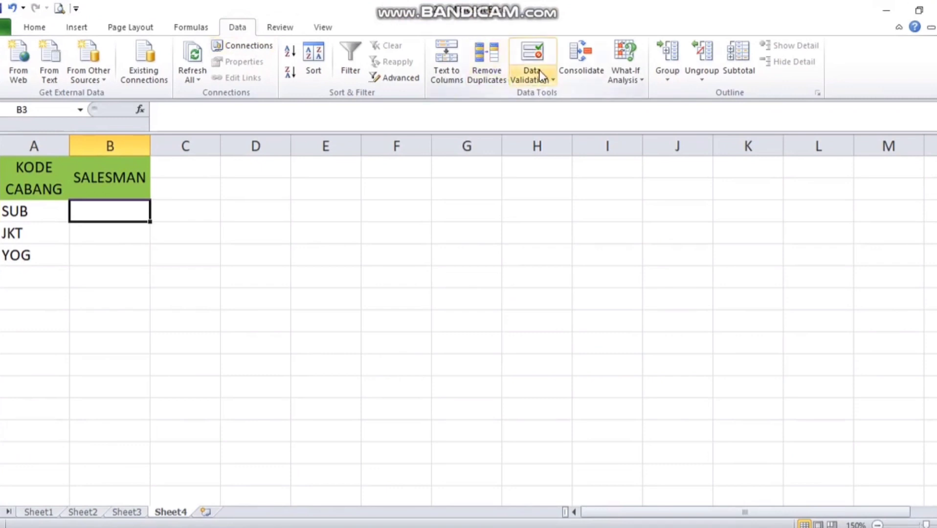
click(534, 53)
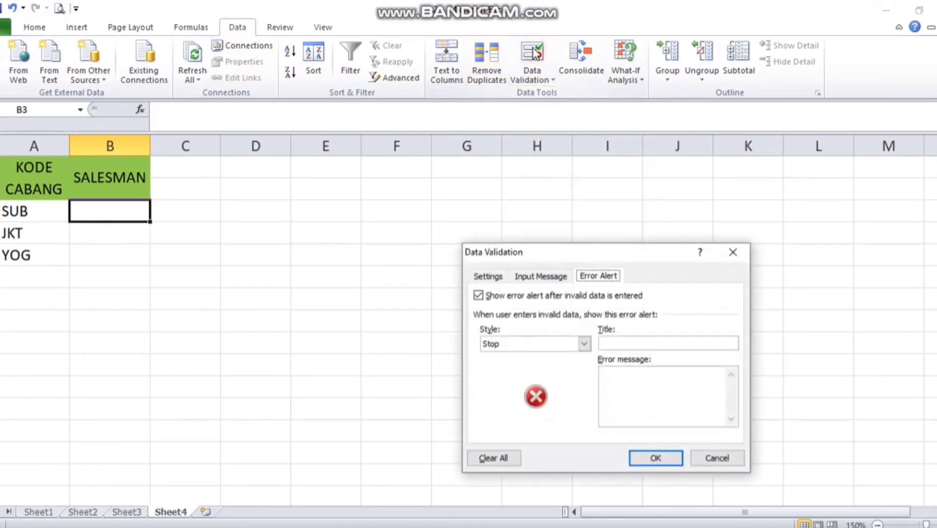
drag(557, 254, 551, 199)
click(498, 223)
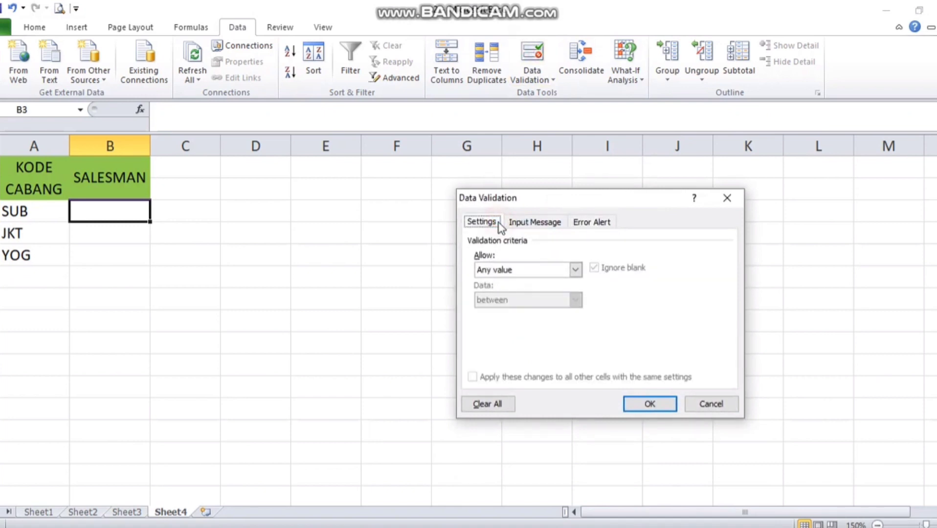
click(526, 270)
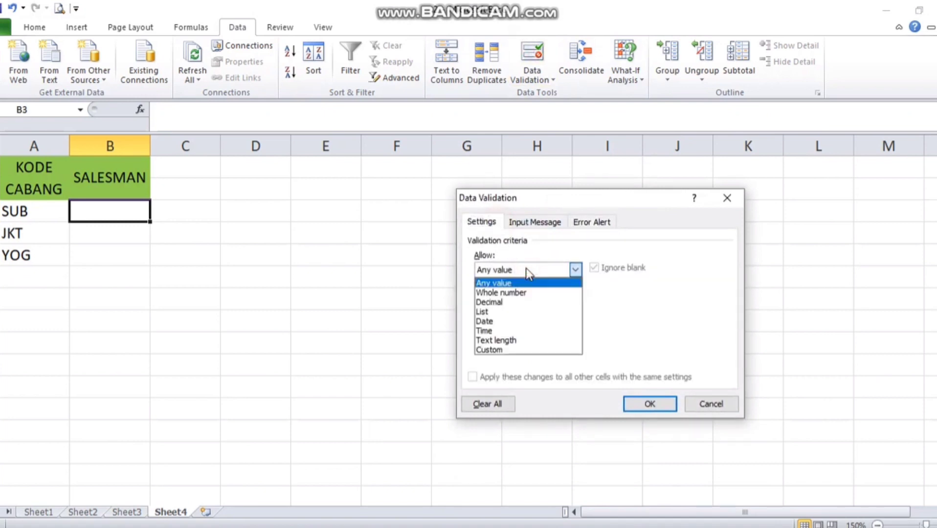
click(518, 312)
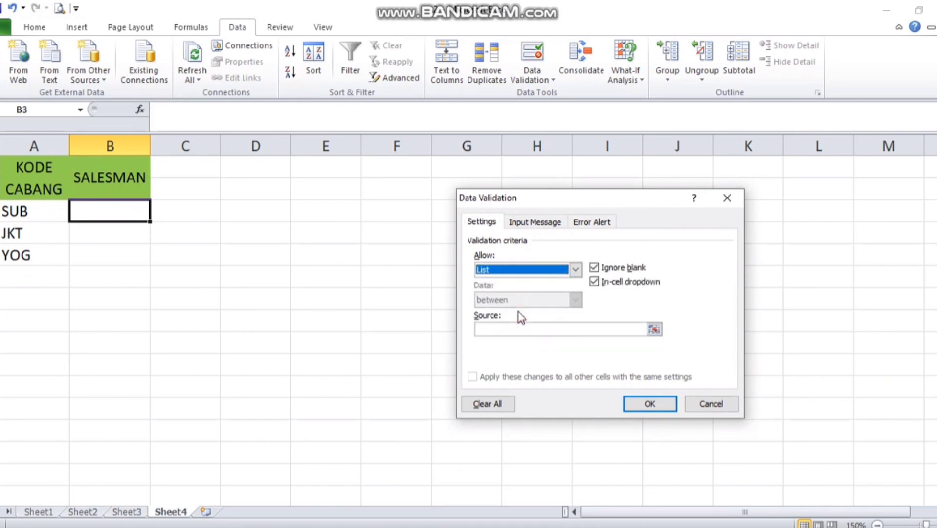
Step: Consult the validation criteria slides in Foxit Reader and enter SUB;JKT;YOG as the list source for B3
click(370, 523)
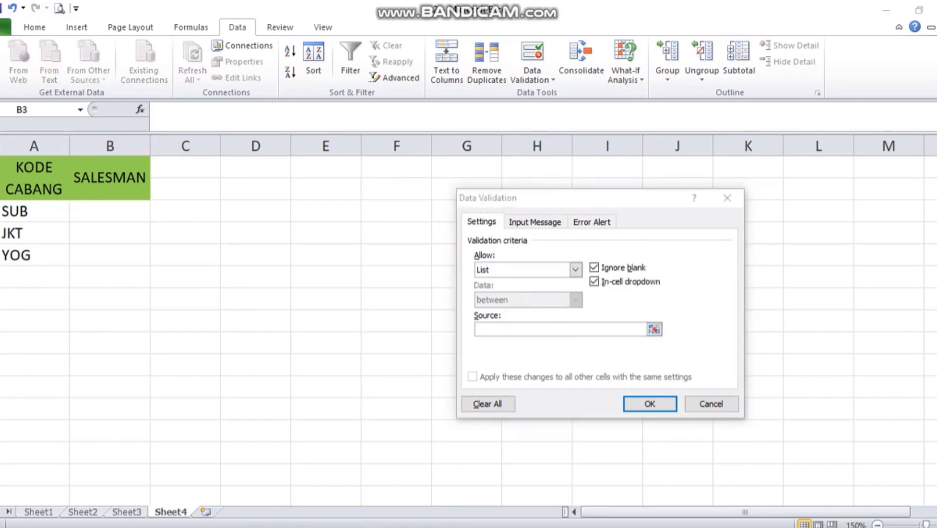
scroll(648, 377, down, 3)
scroll(648, 377, down, 10)
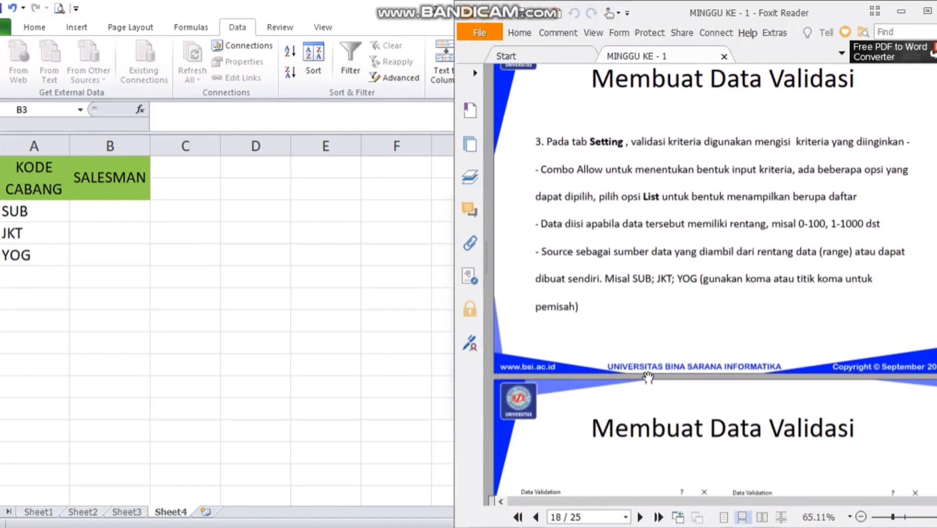
scroll(648, 377, up, 1)
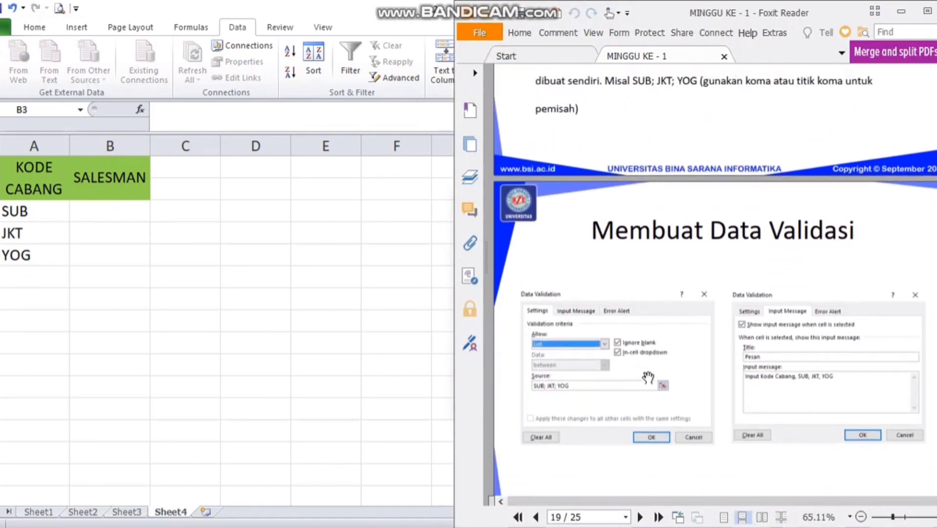
scroll(648, 377, down, 4)
scroll(648, 377, down, 1)
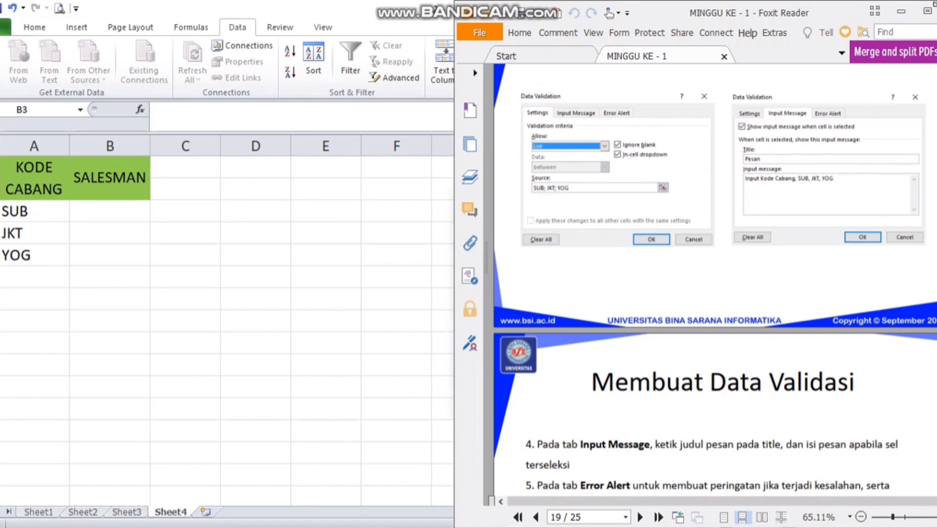
click(902, 13)
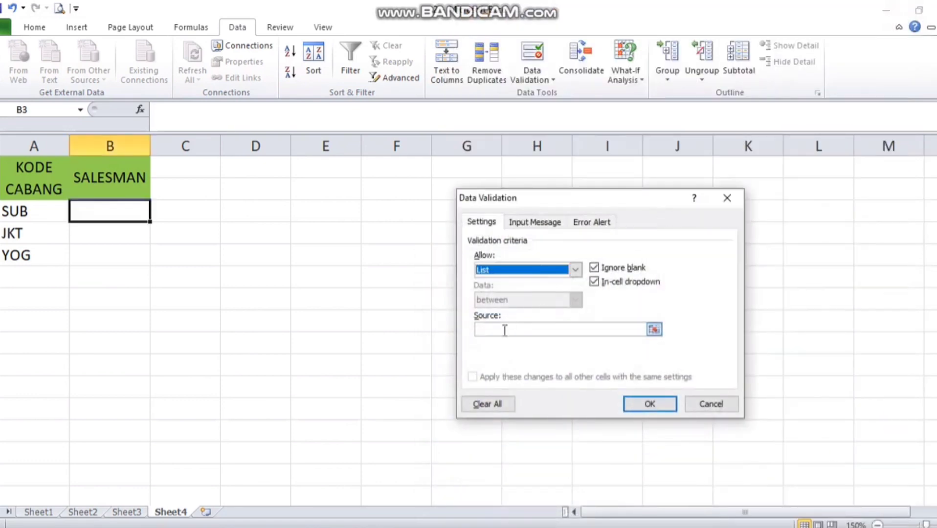
click(499, 331)
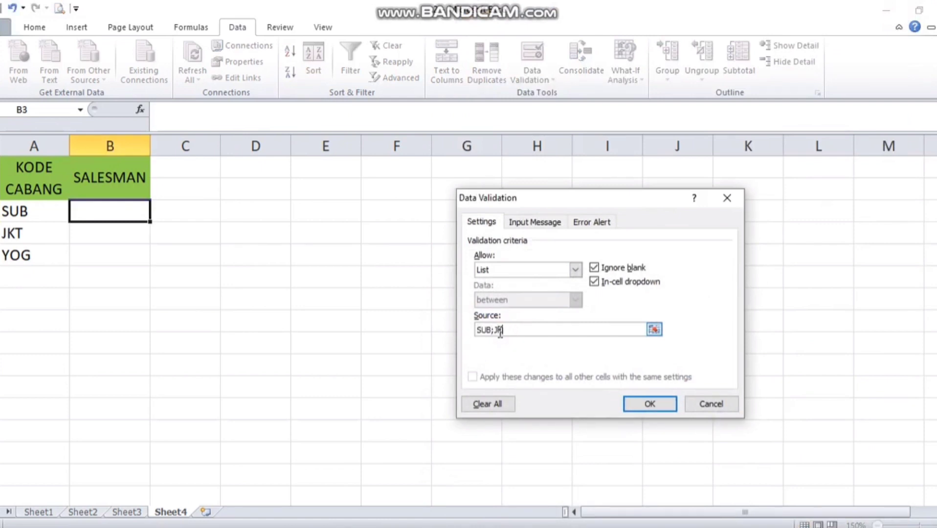
text(OG)
Step: Following the Foxit Reader slide, give B3 an input message titled Pesan reading "Input Kode Cabang: SUB, JKT, YOG"
click(539, 222)
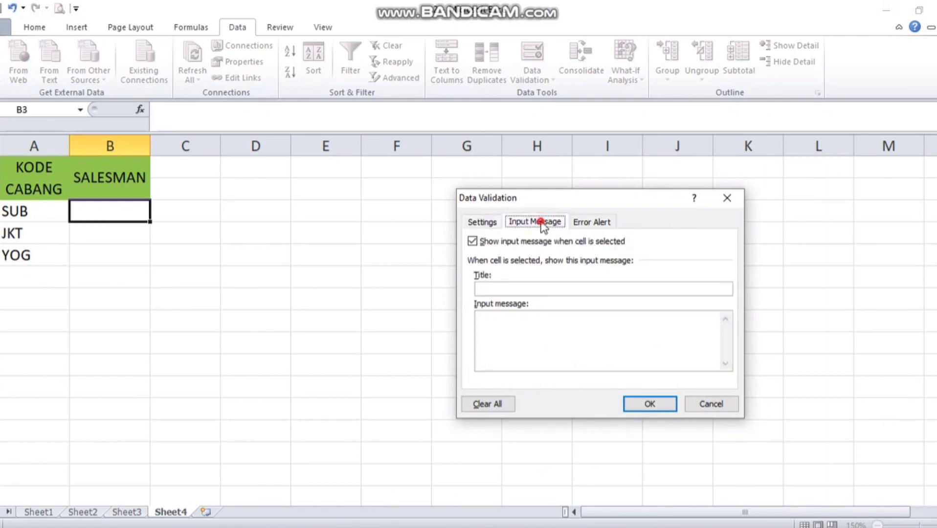
click(347, 527)
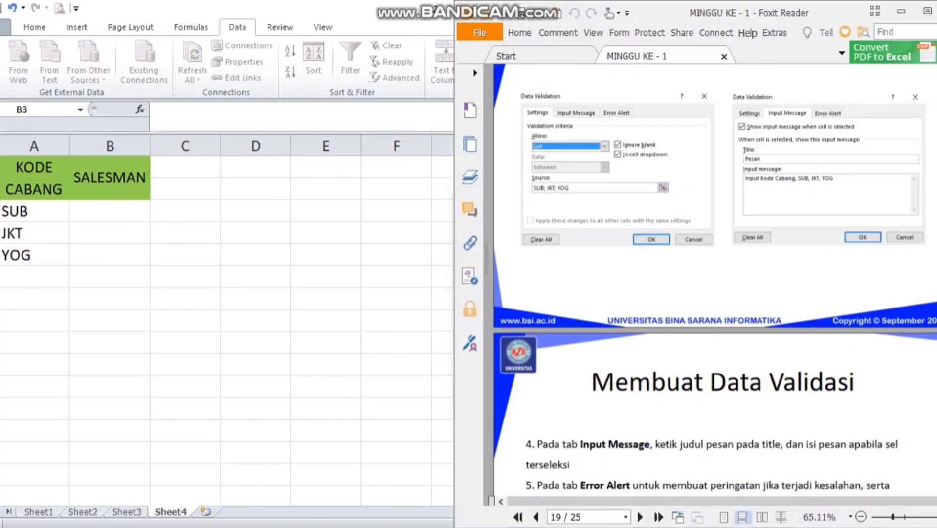
click(936, 517)
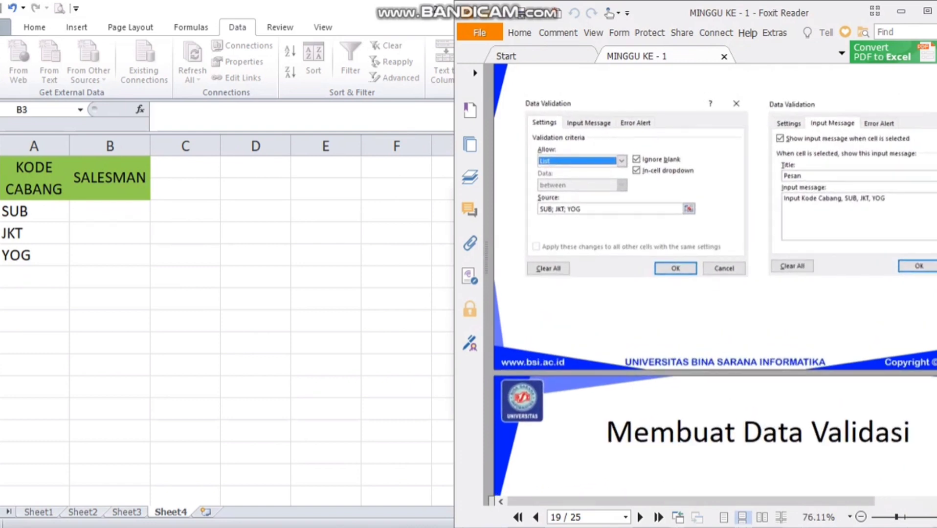
drag(925, 290, 804, 318)
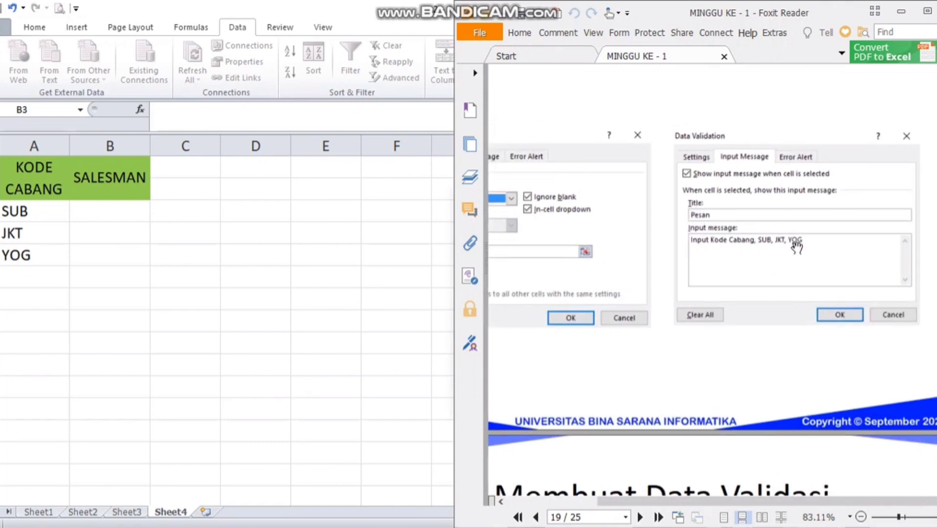
click(375, 315)
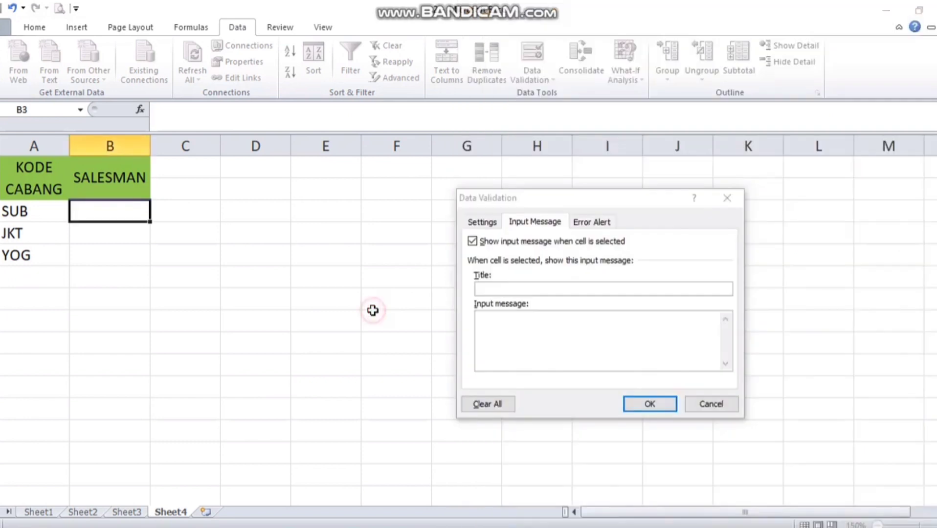
click(547, 293)
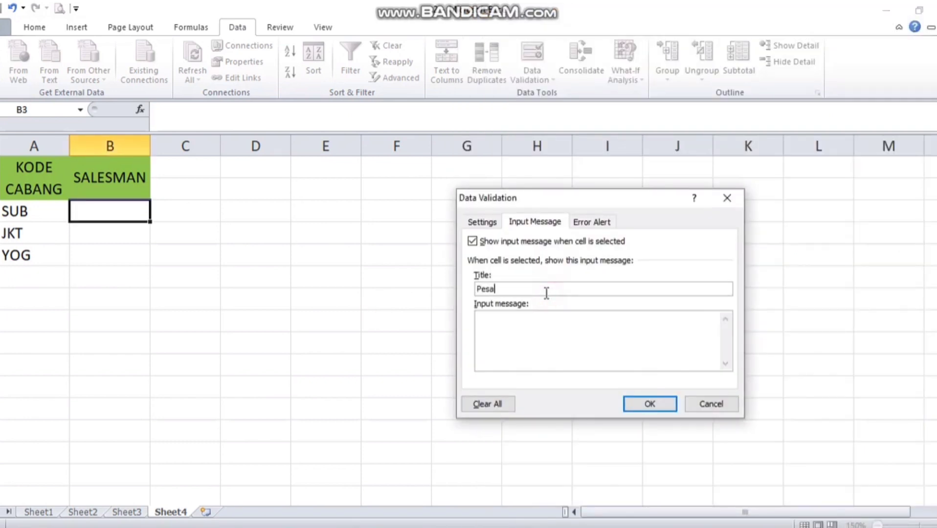
click(547, 332)
text(Input Kode Cabang:)
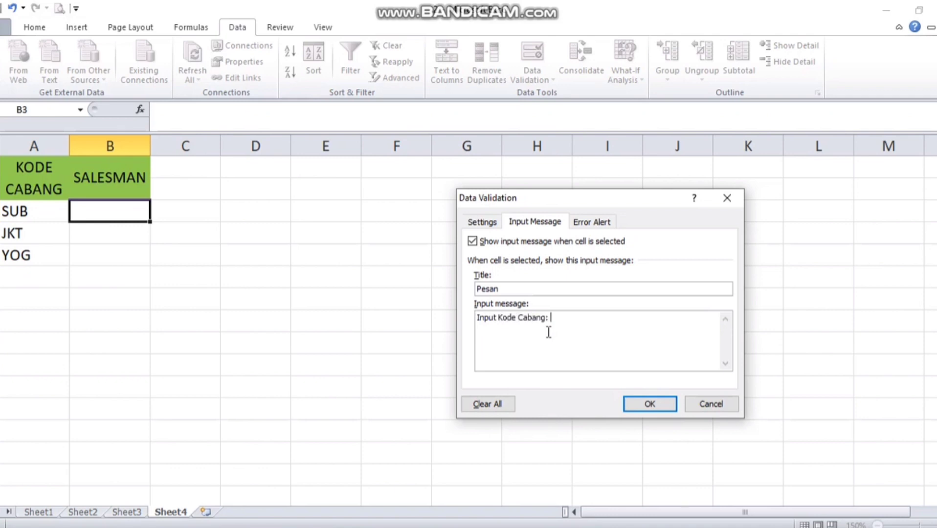
text( SUB, JKT, YOG)
Step: Following the slide, add a Stop error alert titled Pesan Kesalahan with the message "Kode yang Anda masukkan salah" and apply the validation
click(601, 223)
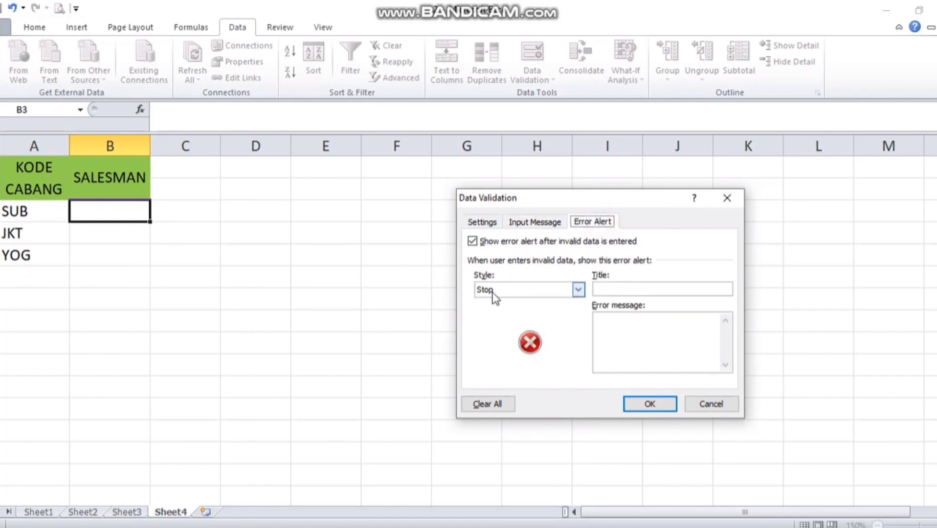
click(670, 282)
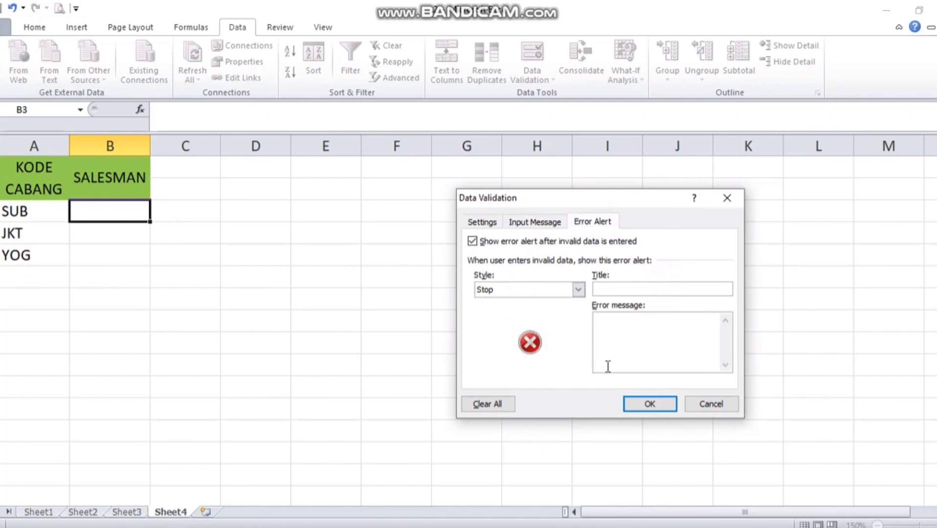
key(alt+Tab)
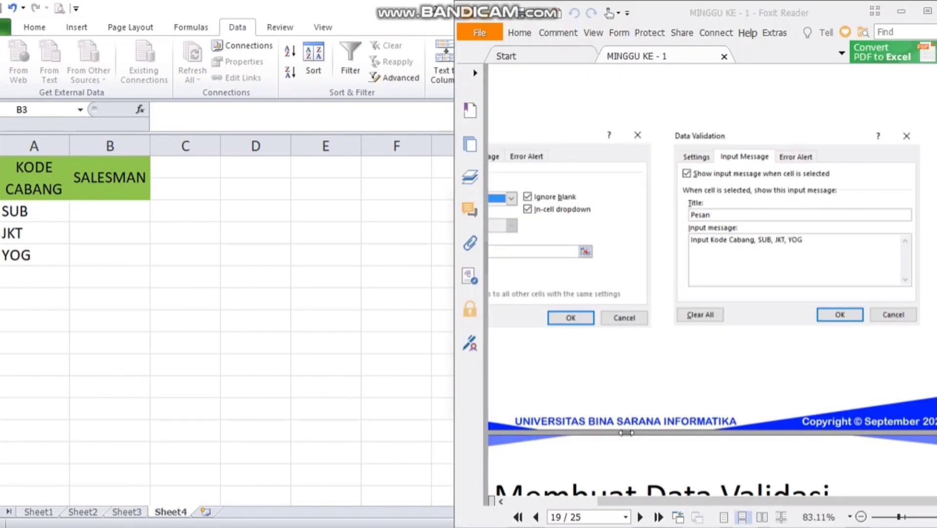
scroll(638, 435, down, 5)
scroll(638, 434, down, 5)
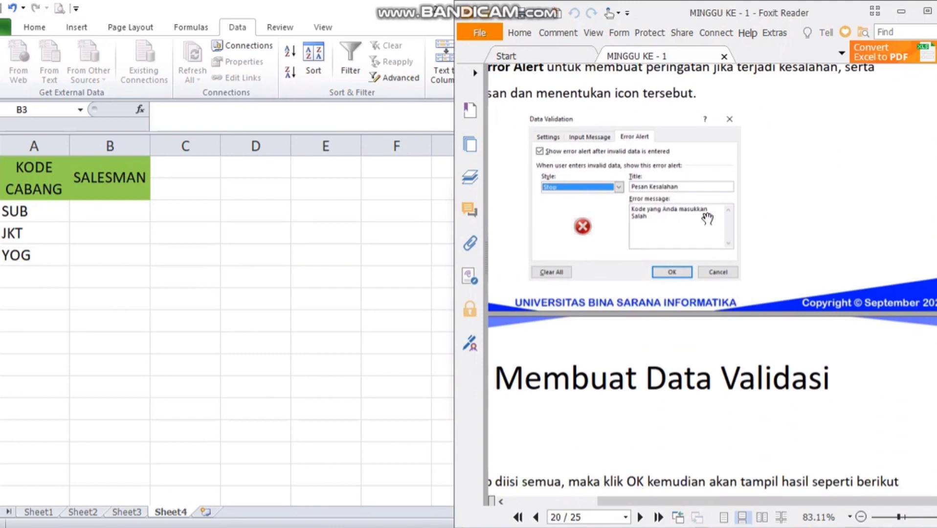
click(378, 280)
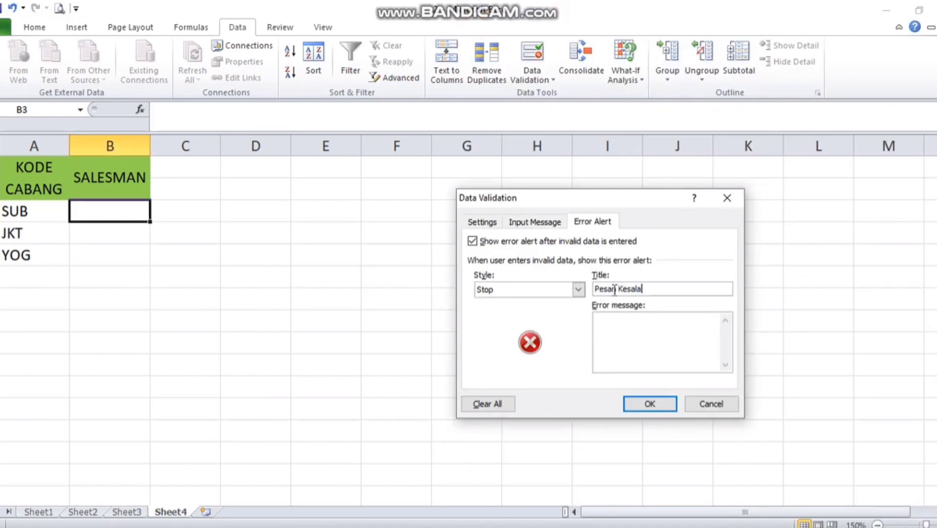
click(618, 330)
text(Kode yang An)
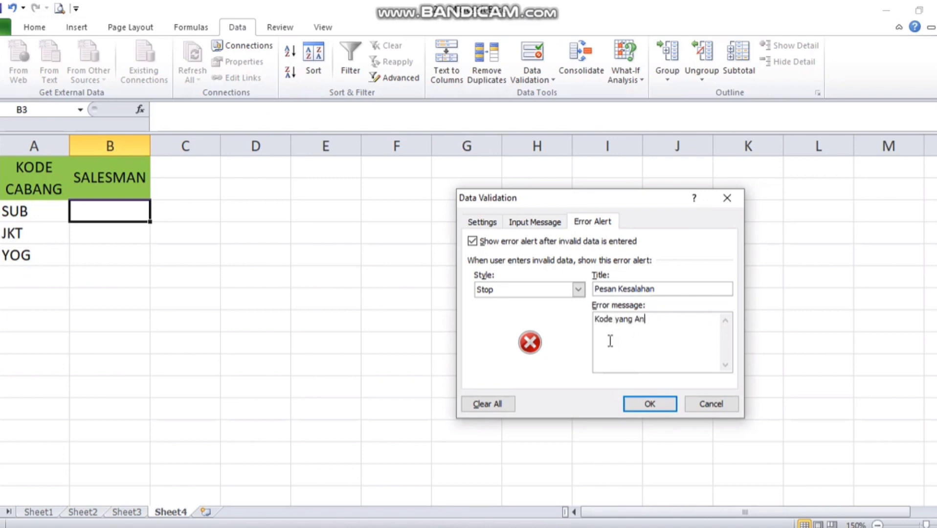
text(da masukkan salah)
click(655, 404)
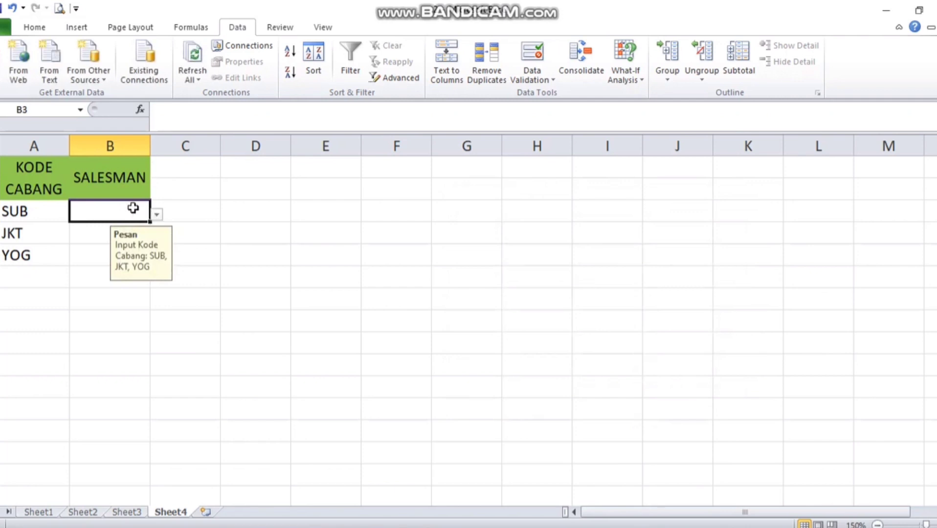
Step: Try to enter BDG, a code outside the allowed list, in B3 and retry the entry
text(BDG)
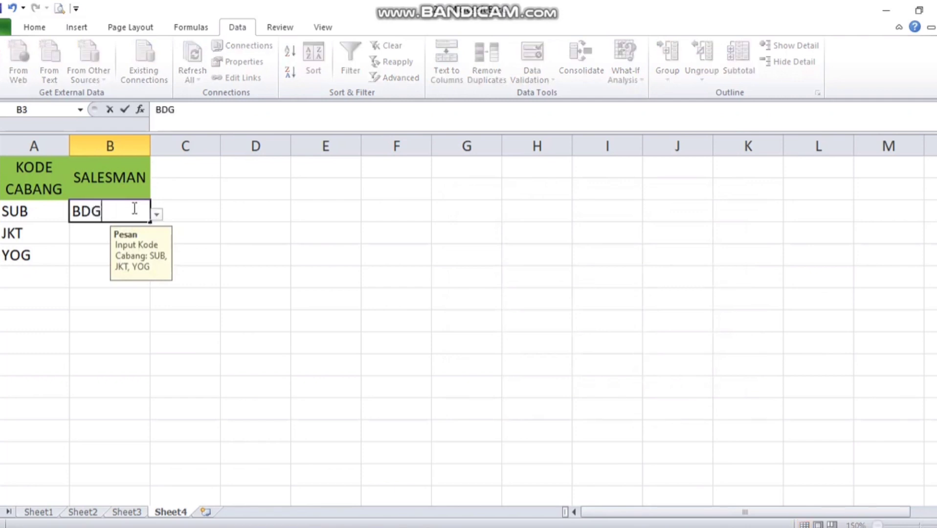
key(Return)
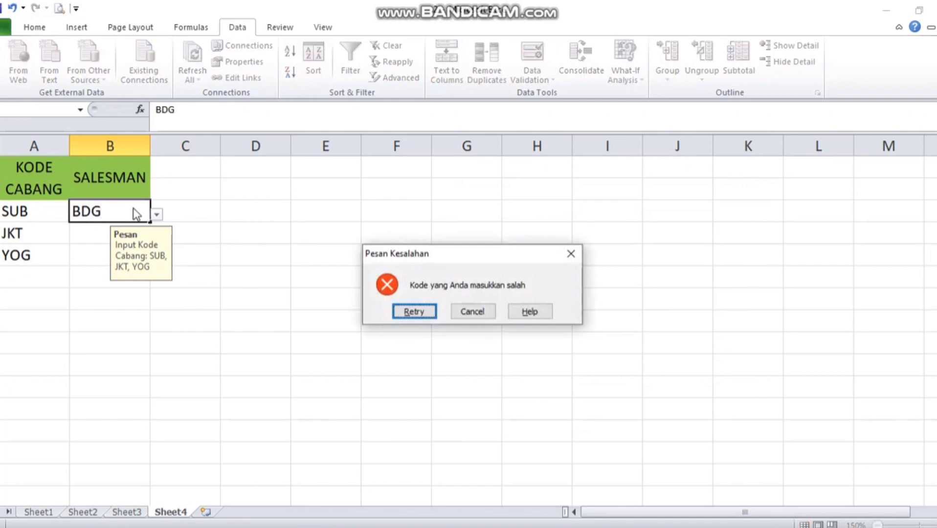
click(401, 308)
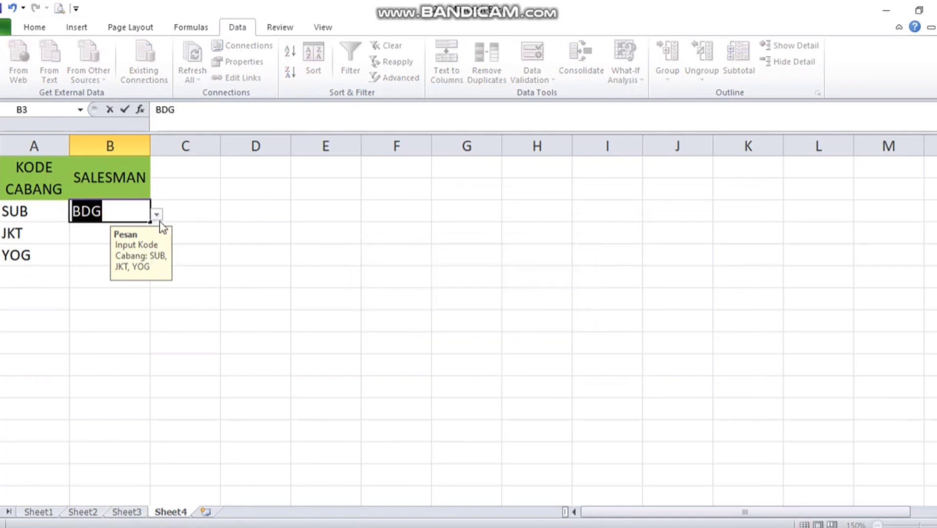
key(Return)
click(422, 311)
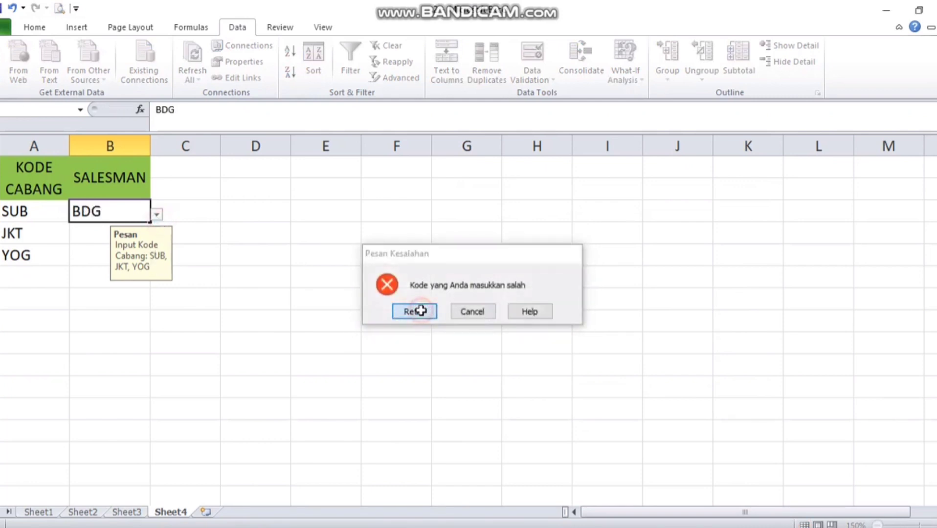
Step: Clear the entry in B3, choose SUB from its validation list and fill the cell down to B5
key(BackSpace)
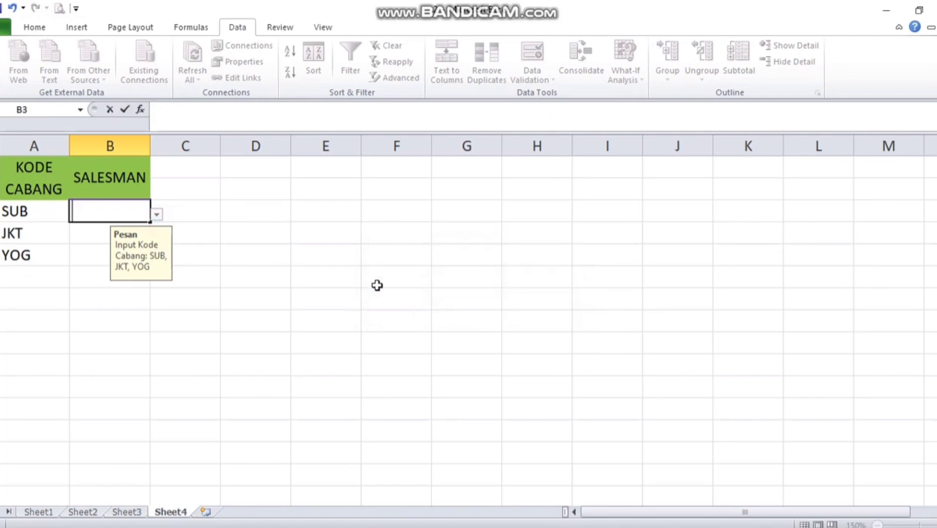
click(155, 215)
click(149, 232)
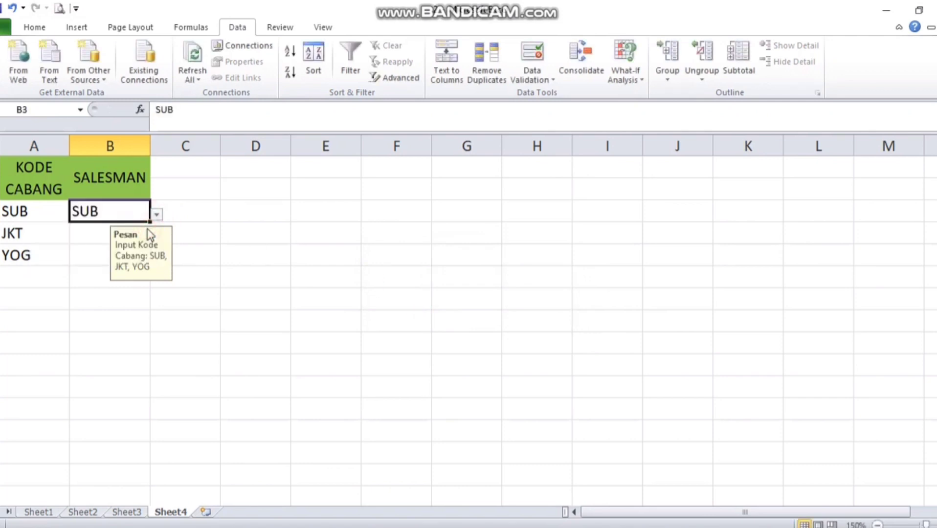
drag(150, 221, 143, 256)
click(225, 229)
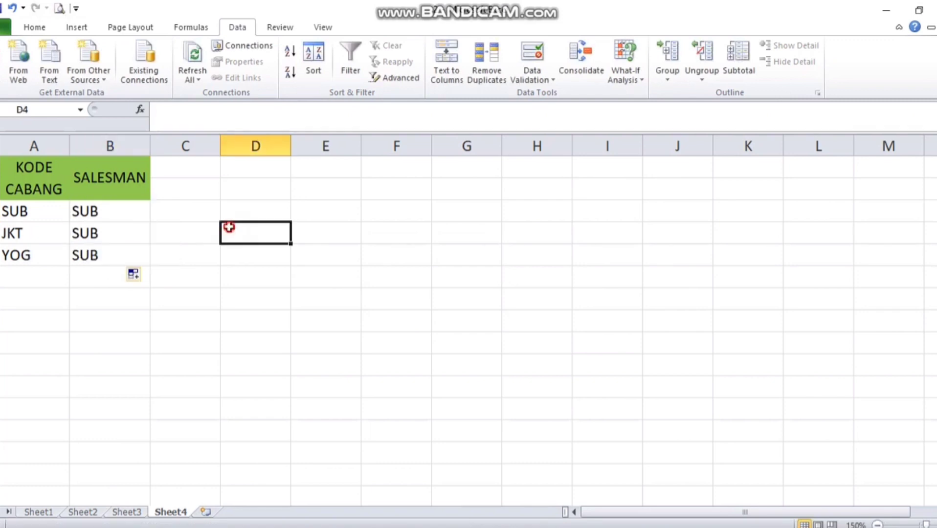
Step: Choose JKT for B4 and YOG for B5 from their validation lists
click(142, 231)
click(154, 237)
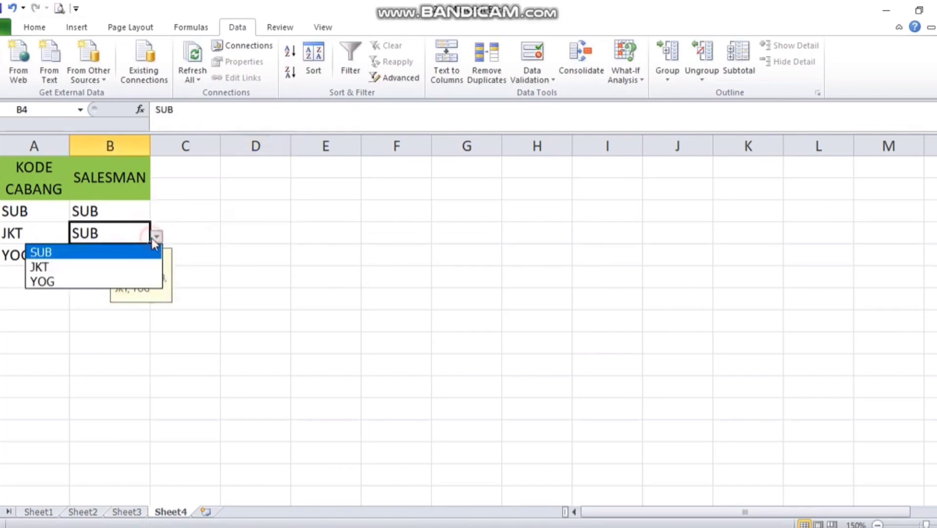
click(148, 267)
click(100, 259)
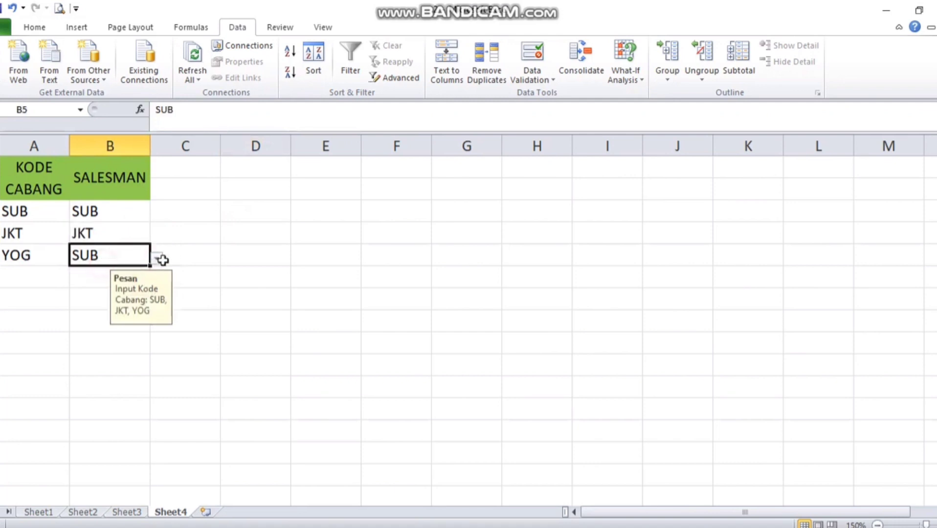
click(157, 259)
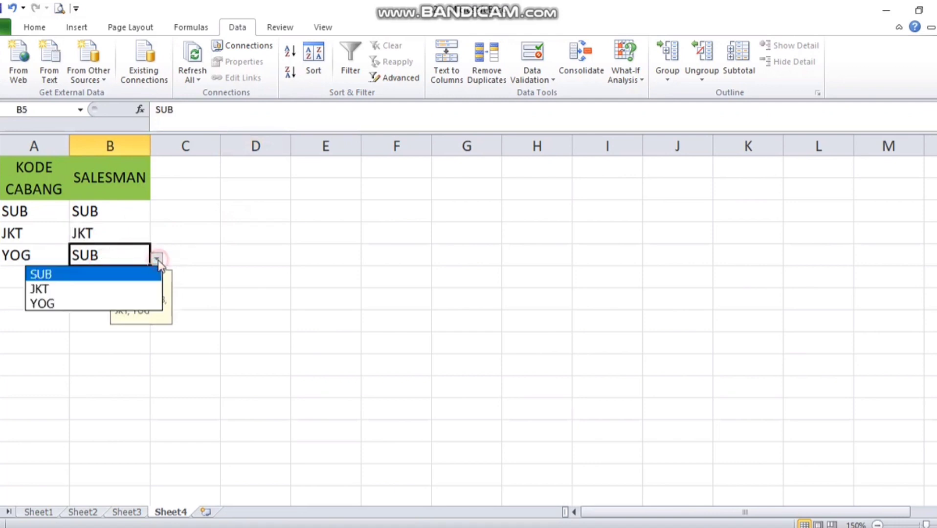
click(145, 304)
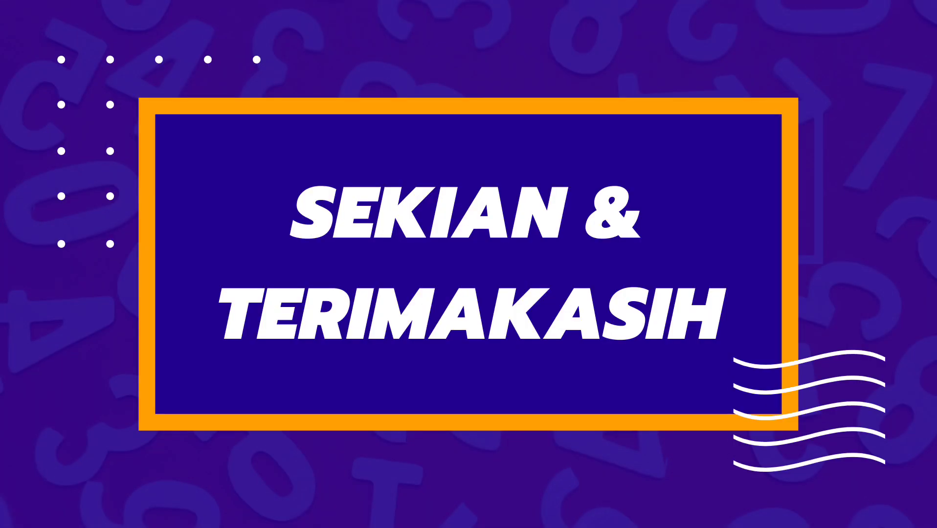